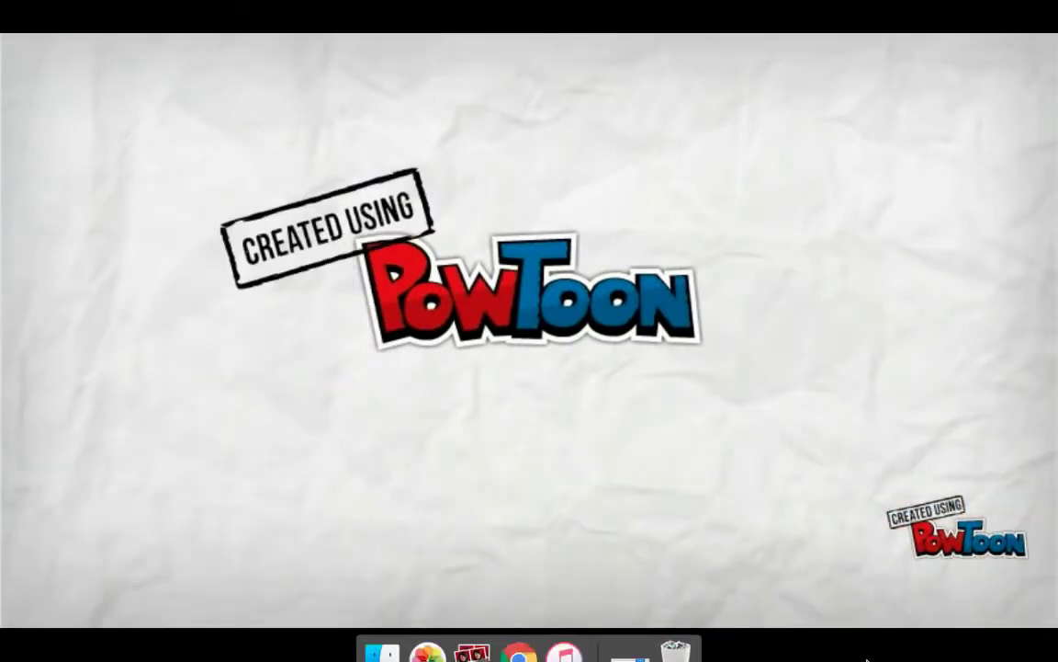
Step: Exit full-screen playback of the PowToon email-etiquette video back to its slide
{"action": "key", "text": "Escape"}
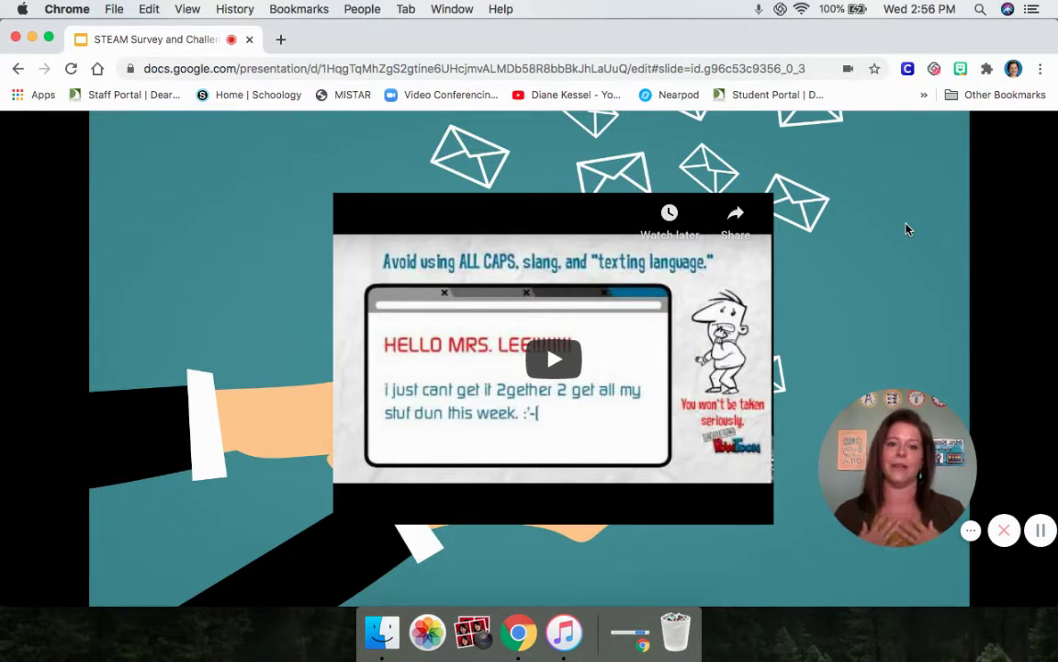
Step: Advance to the next slide, then open a new Chrome tab on the Google start page
{"action": "left_click", "coordinate": [863, 269]}
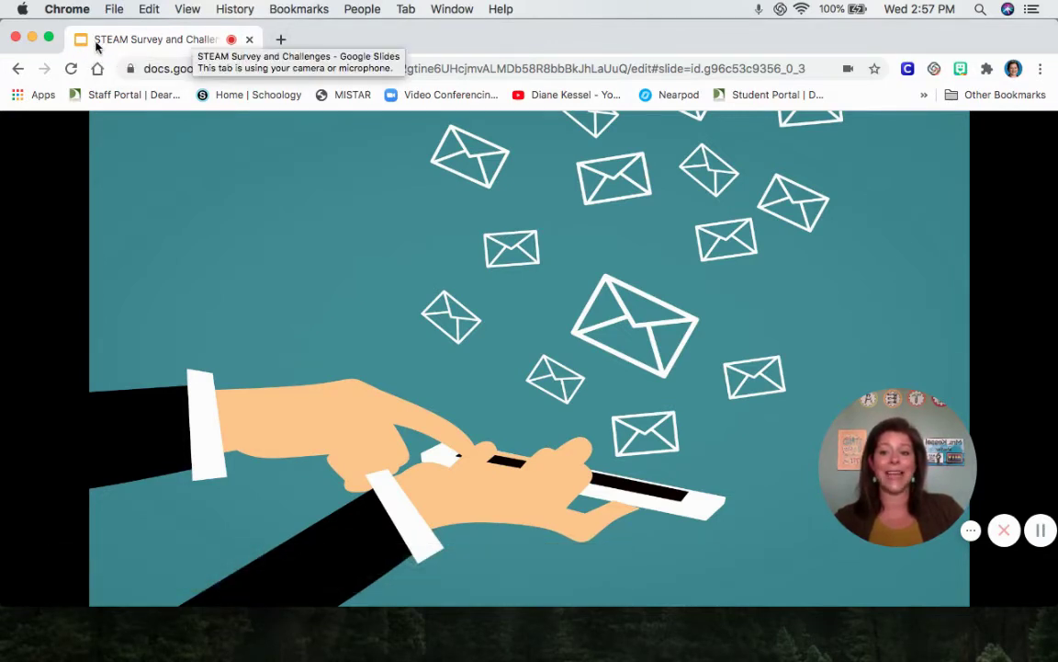
{"action": "left_click", "coordinate": [280, 40]}
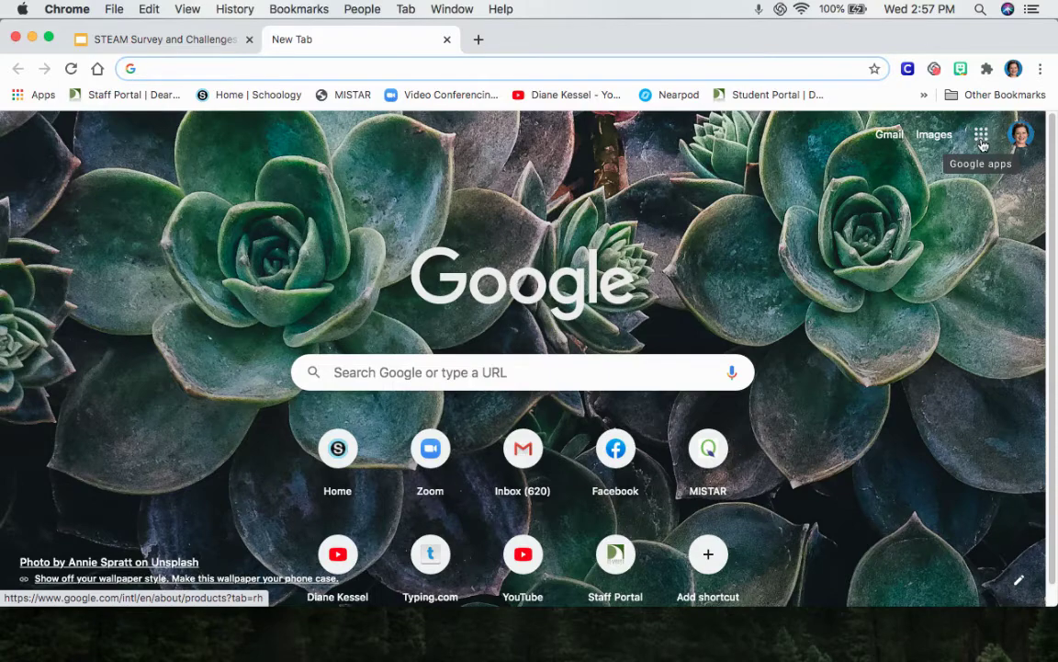
Step: Drag the Sheets tile next to Slides in the Google apps grid
{"action": "left_click", "coordinate": [982, 139]}
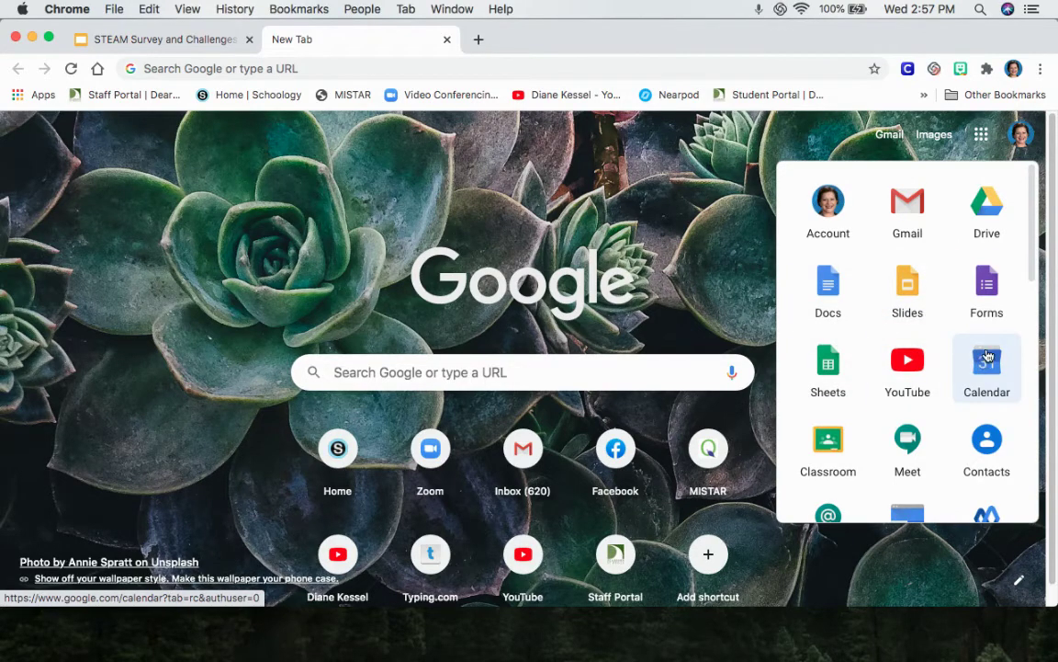
{"action": "scroll", "coordinate": [986, 358], "scroll_direction": "down", "scroll_amount": 2}
{"action": "left_click_drag", "start_coordinate": [833, 336], "coordinate": [985, 258]}
{"action": "scroll", "coordinate": [889, 286], "scroll_direction": "up", "scroll_amount": 2}
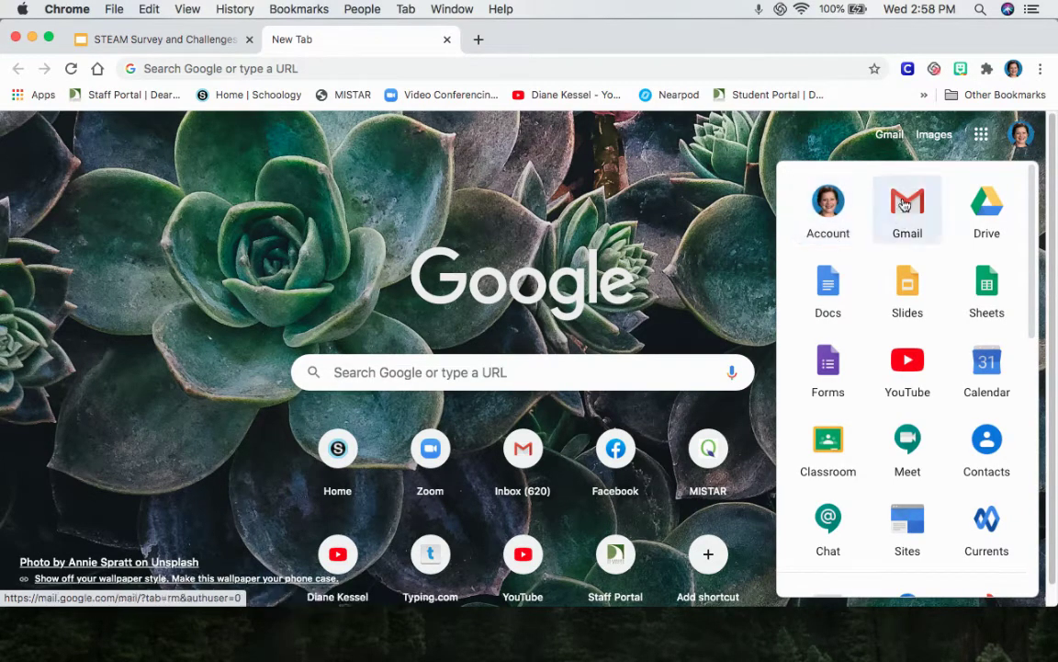
{"action": "left_click", "coordinate": [1023, 137]}
Step: Review the signed-in account details, then launch Gmail from the apps grid
{"action": "left_click", "coordinate": [1025, 144]}
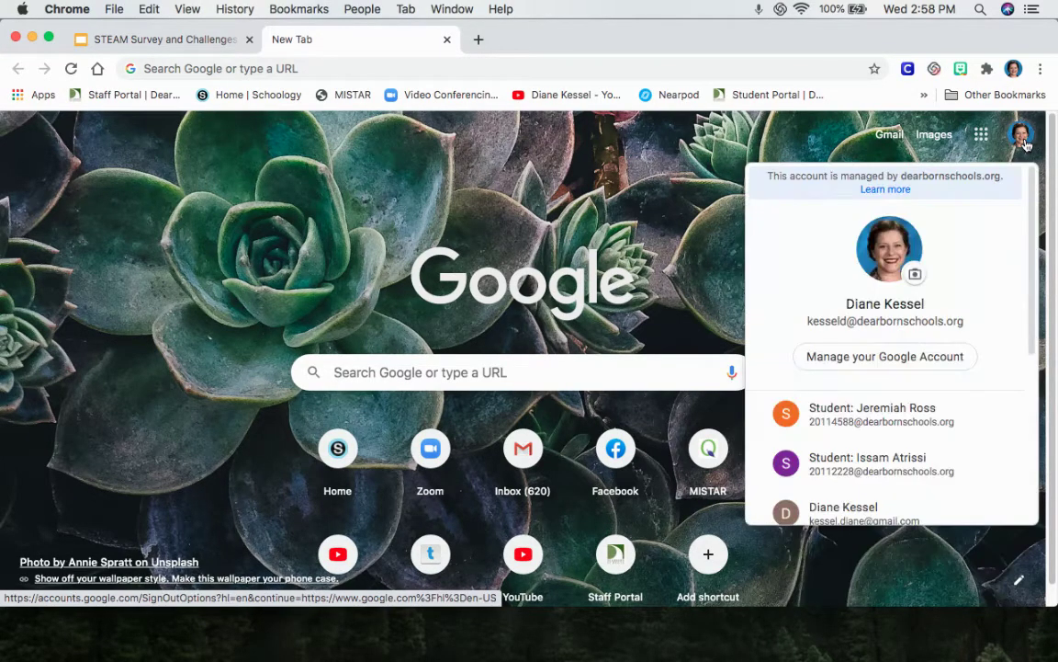
{"action": "scroll", "coordinate": [961, 367], "scroll_direction": "down", "scroll_amount": 5}
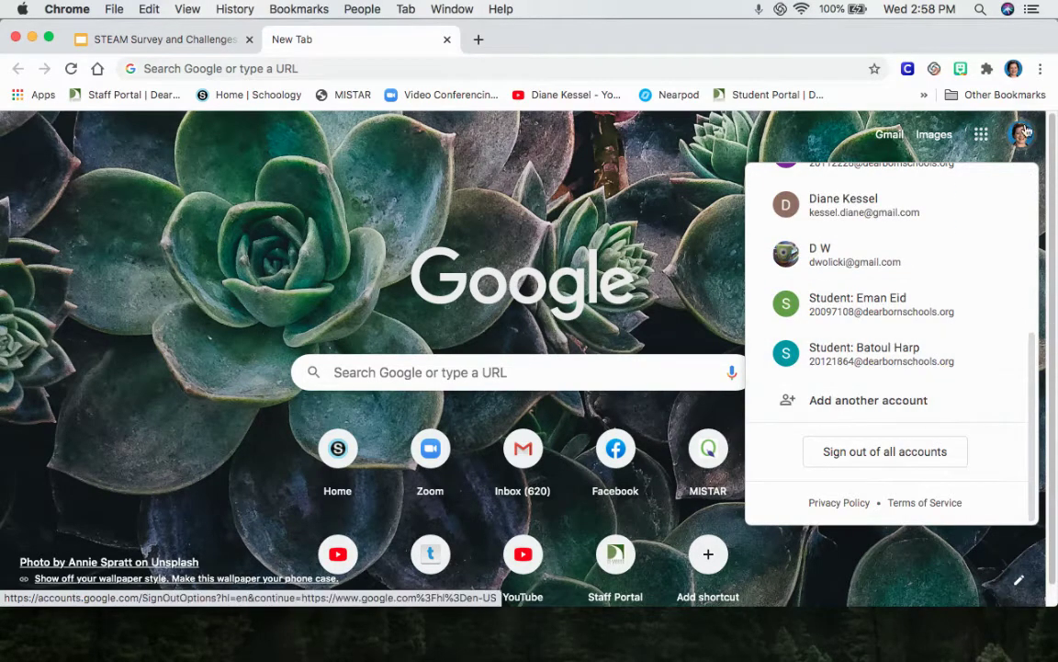
{"action": "scroll", "coordinate": [951, 248], "scroll_direction": "up", "scroll_amount": 5}
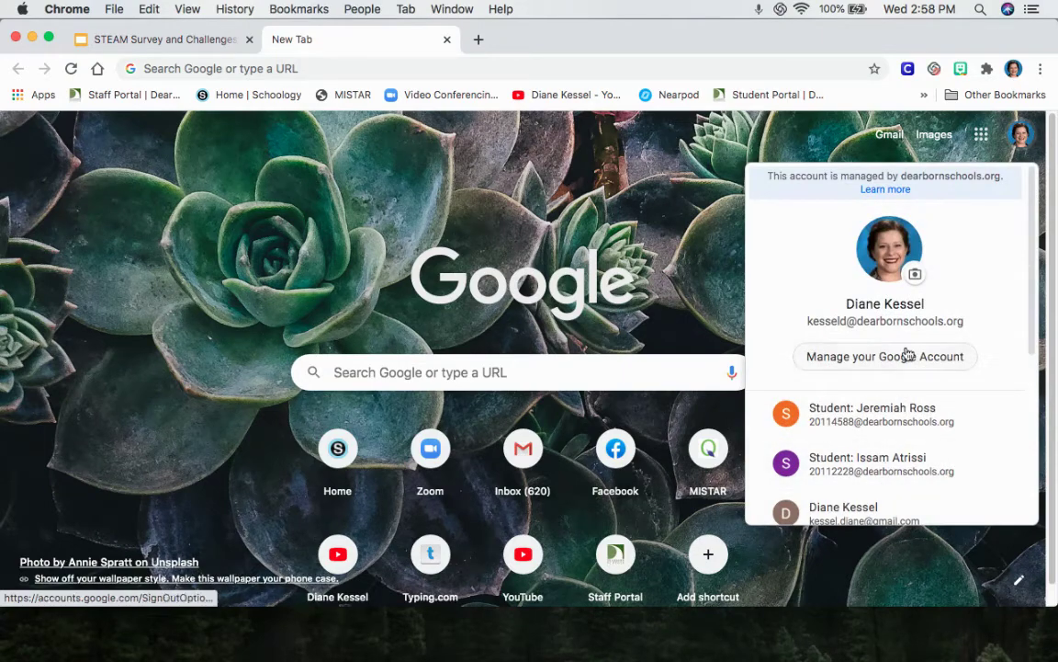
{"action": "left_click", "coordinate": [820, 141]}
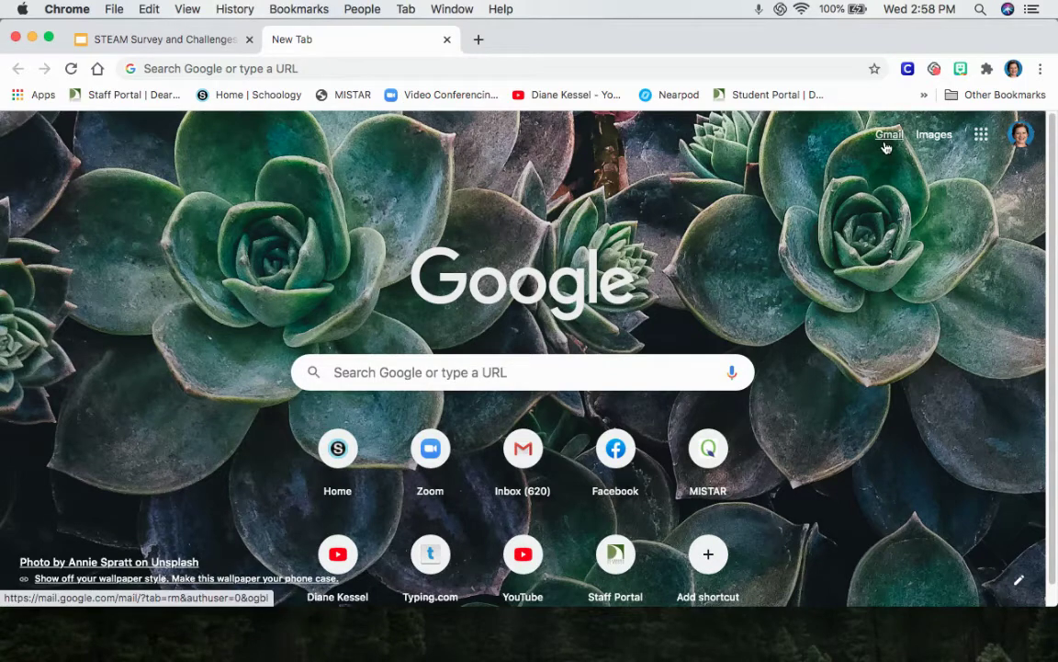
{"action": "left_click", "coordinate": [982, 134]}
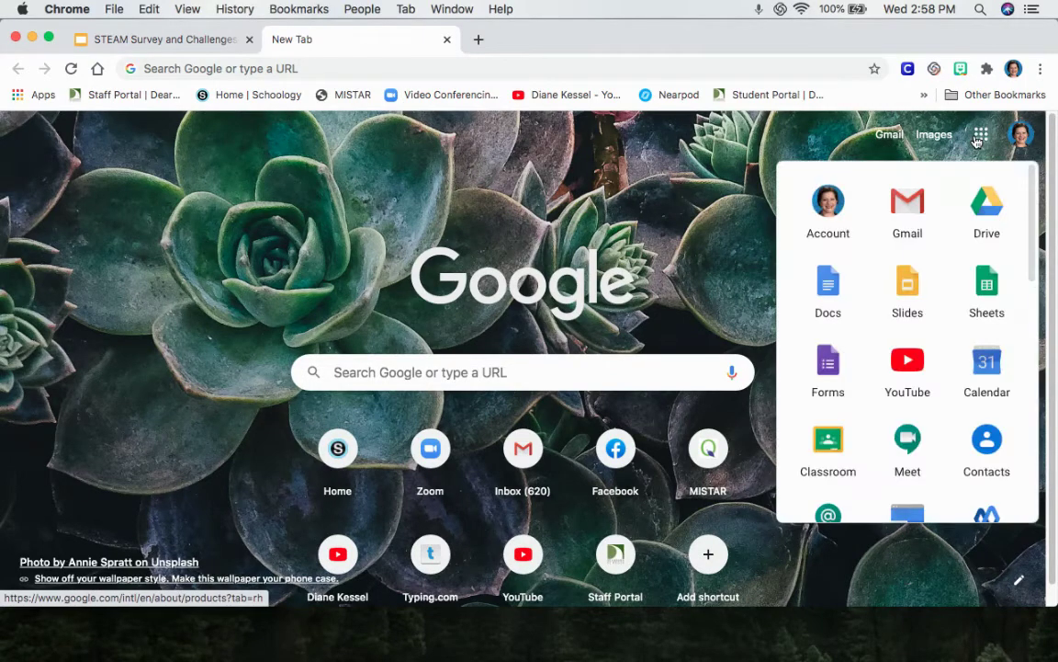
{"action": "left_click", "coordinate": [916, 204]}
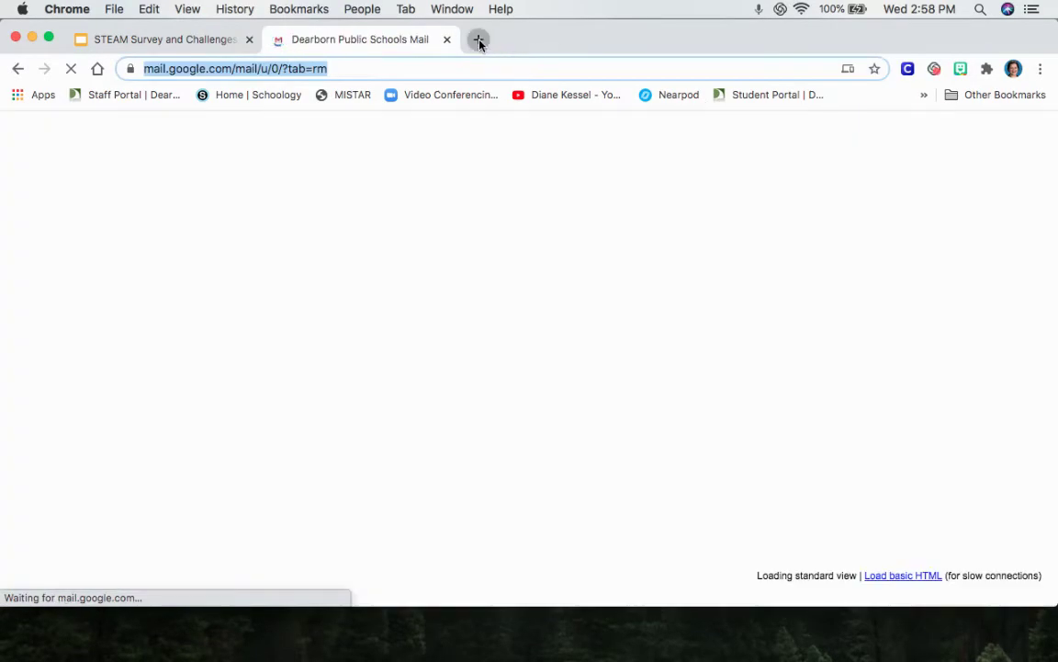
Step: In another new tab, open the Student Portal and follow its Student District Email / Google Login link
{"action": "left_click", "coordinate": [477, 39]}
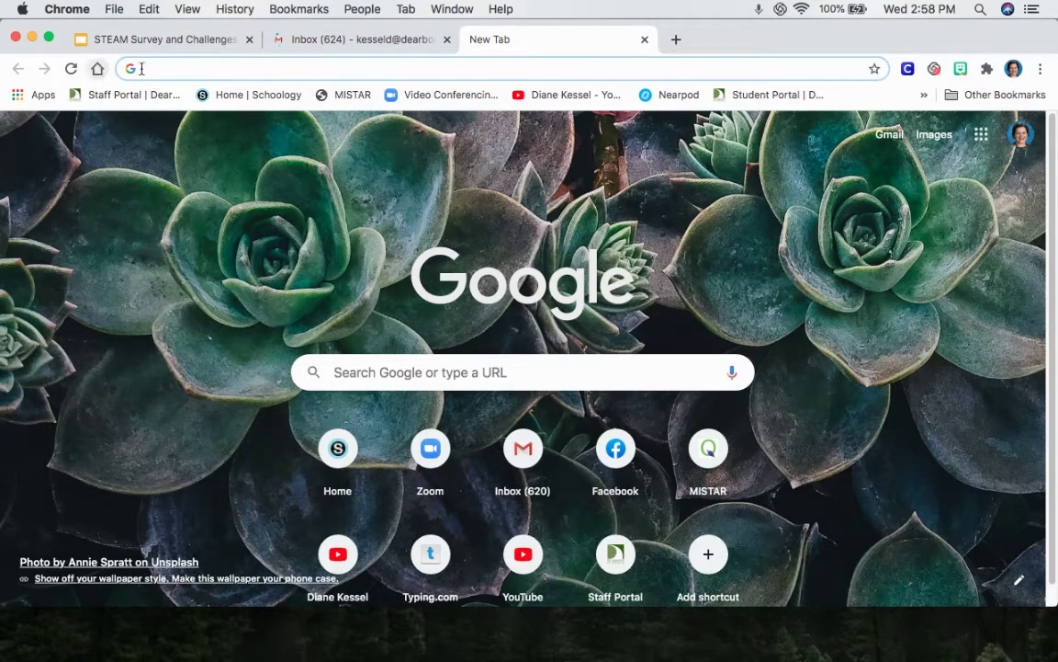
{"action": "left_click", "coordinate": [763, 96]}
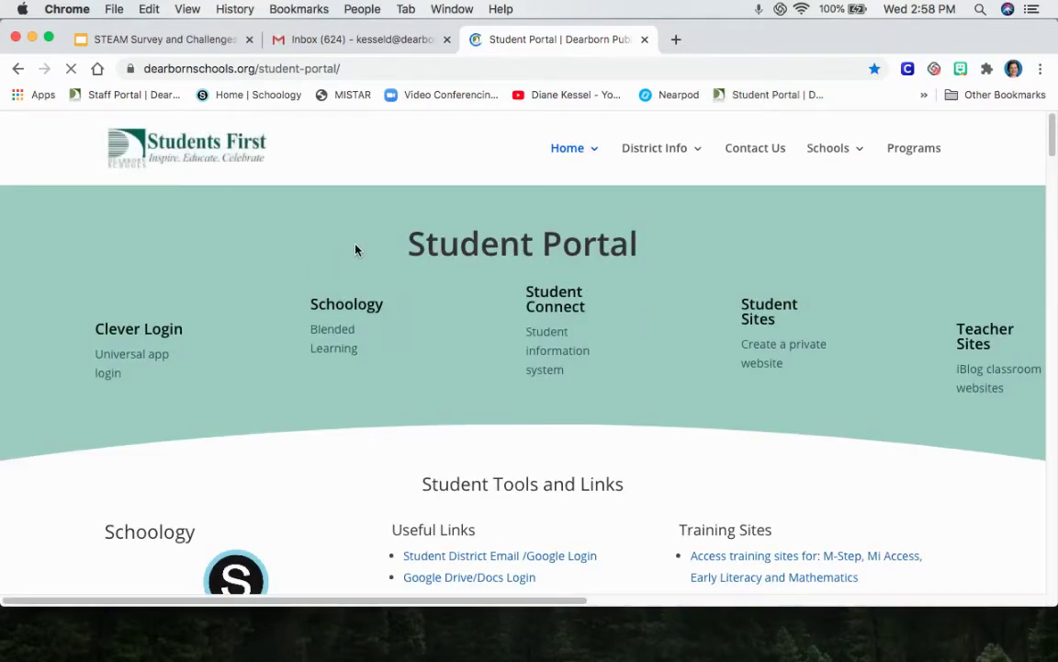
{"action": "scroll", "coordinate": [390, 434], "scroll_direction": "down", "scroll_amount": 1}
{"action": "scroll", "coordinate": [442, 505], "scroll_direction": "down", "scroll_amount": 2}
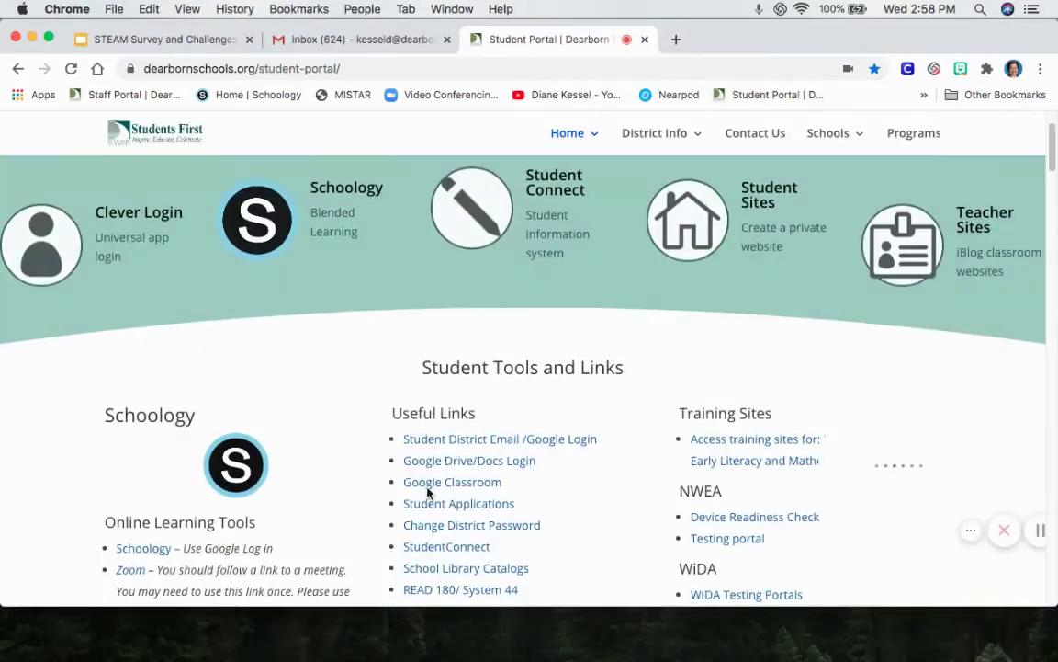
{"action": "left_click", "coordinate": [547, 446]}
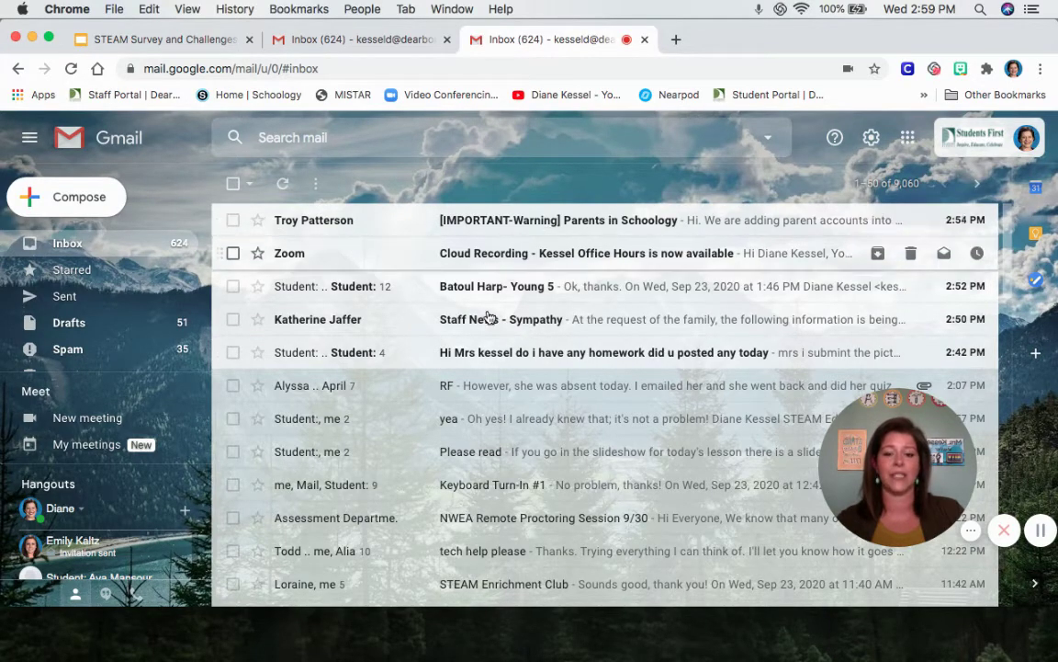
{"action": "scroll", "coordinate": [514, 455], "scroll_direction": "down", "scroll_amount": 10}
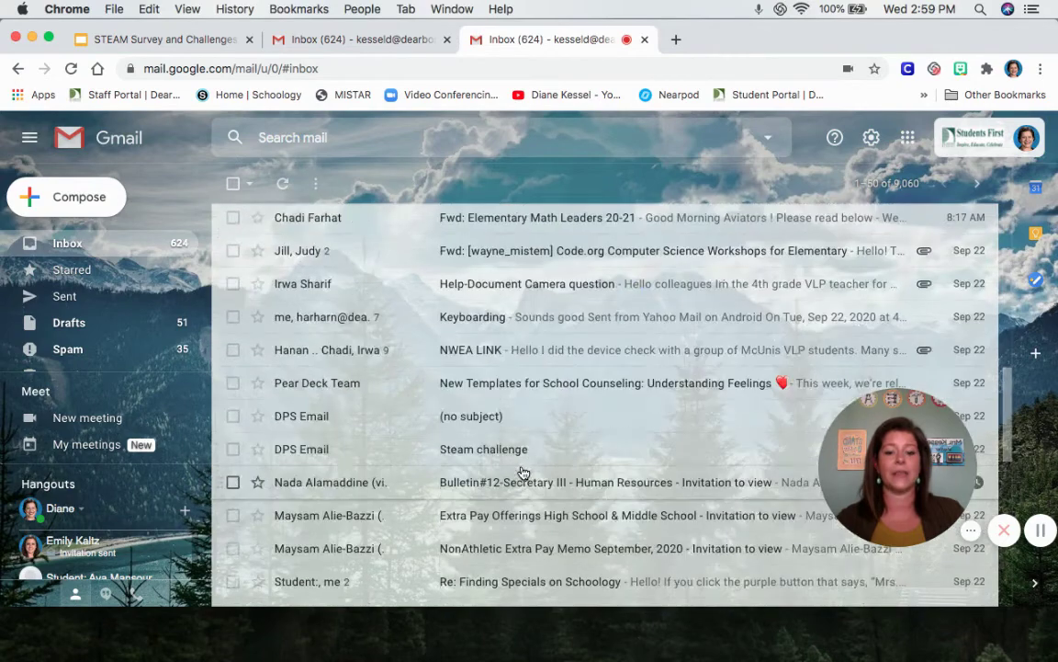
{"action": "scroll", "coordinate": [522, 472], "scroll_direction": "up", "scroll_amount": 10}
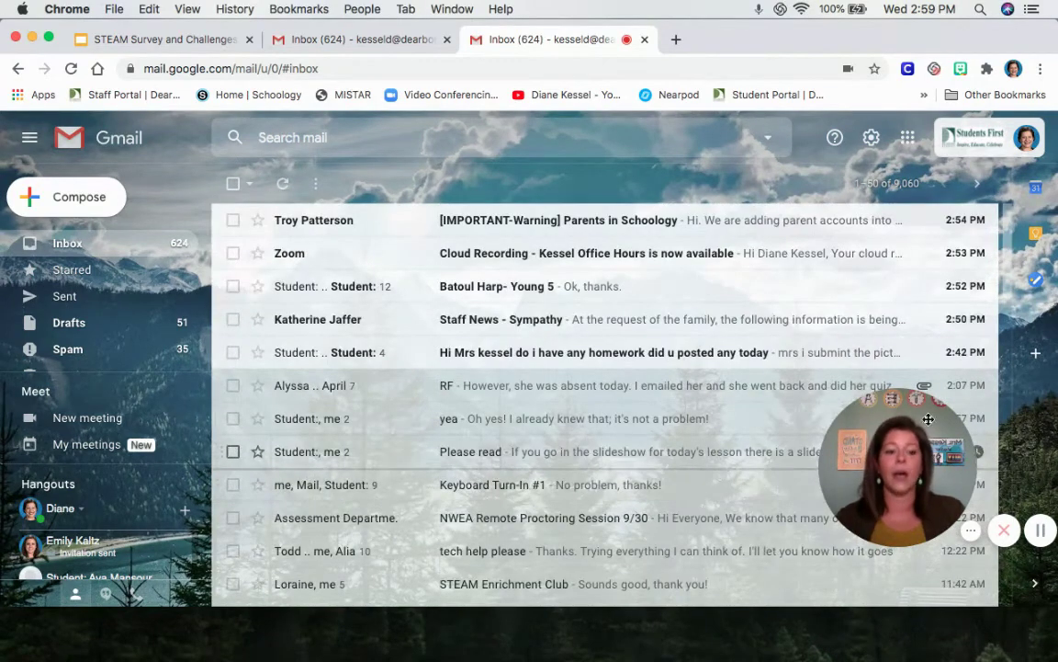
{"action": "left_click_drag", "start_coordinate": [928, 419], "coordinate": [117, 471]}
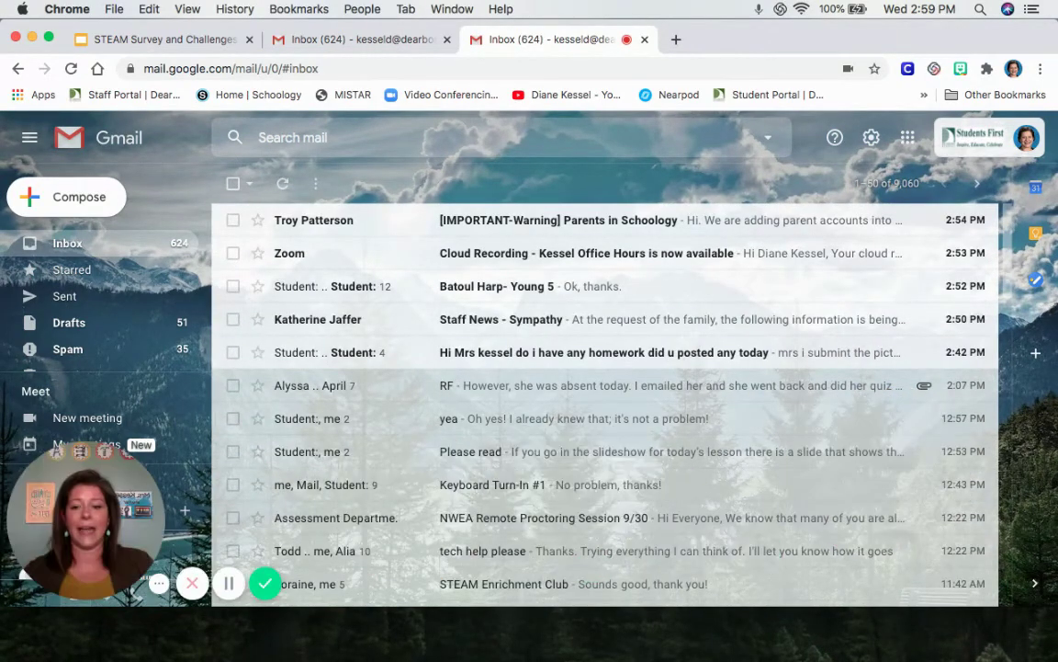
{"action": "mouse_move", "coordinate": [97, 538]}
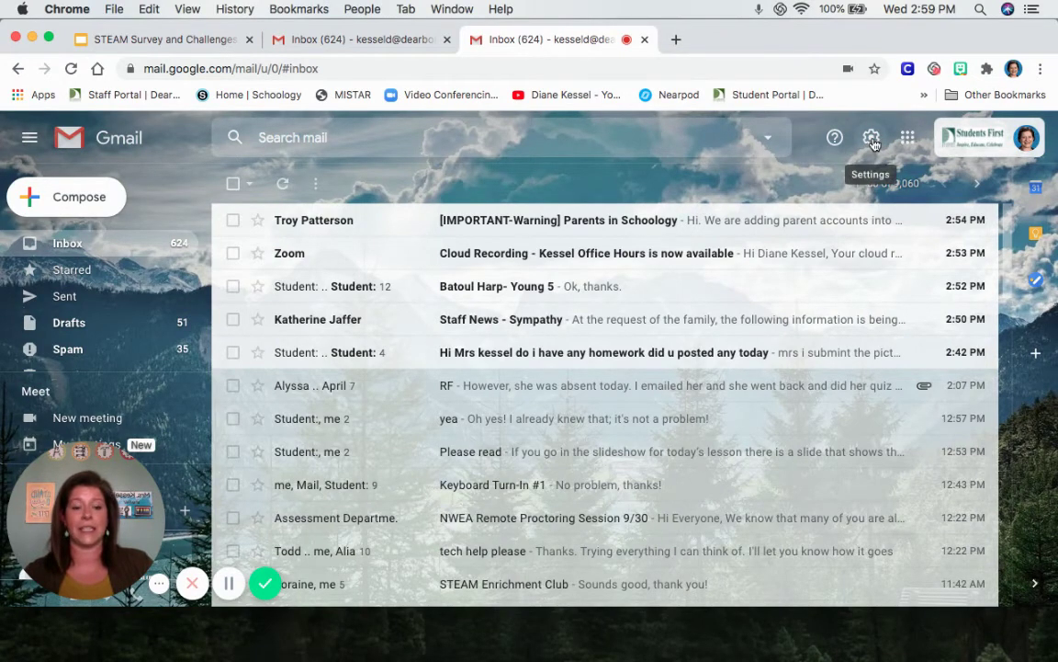
Step: Go from the gear menu to See all settings and scroll General to the Signature section
{"action": "left_click", "coordinate": [872, 139]}
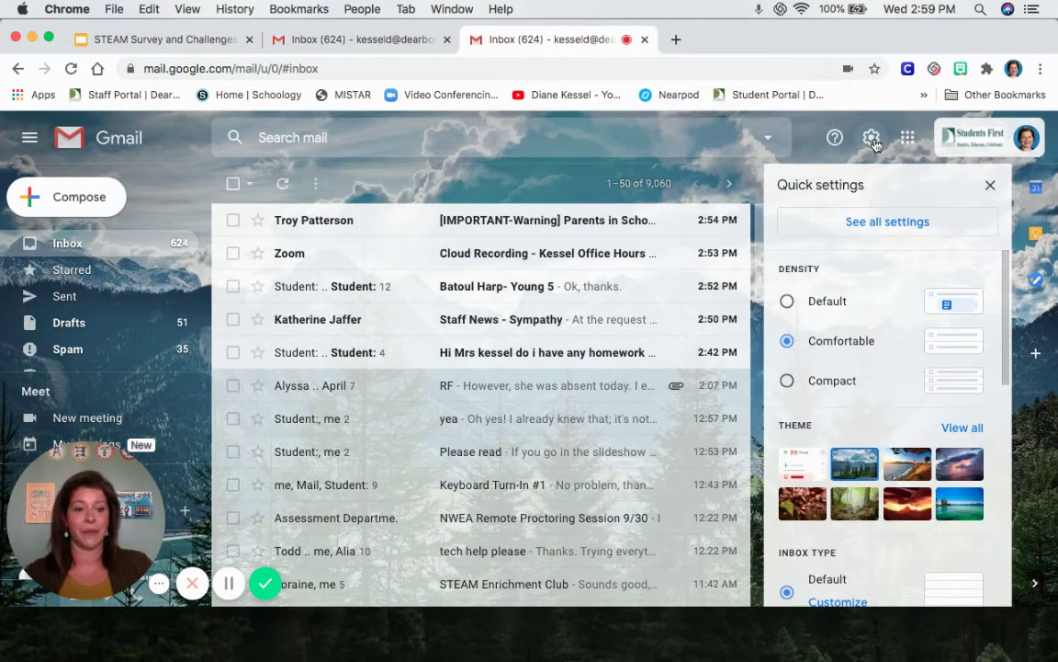
{"action": "scroll", "coordinate": [895, 351], "scroll_direction": "down", "scroll_amount": 1}
{"action": "scroll", "coordinate": [894, 351], "scroll_direction": "down", "scroll_amount": 3}
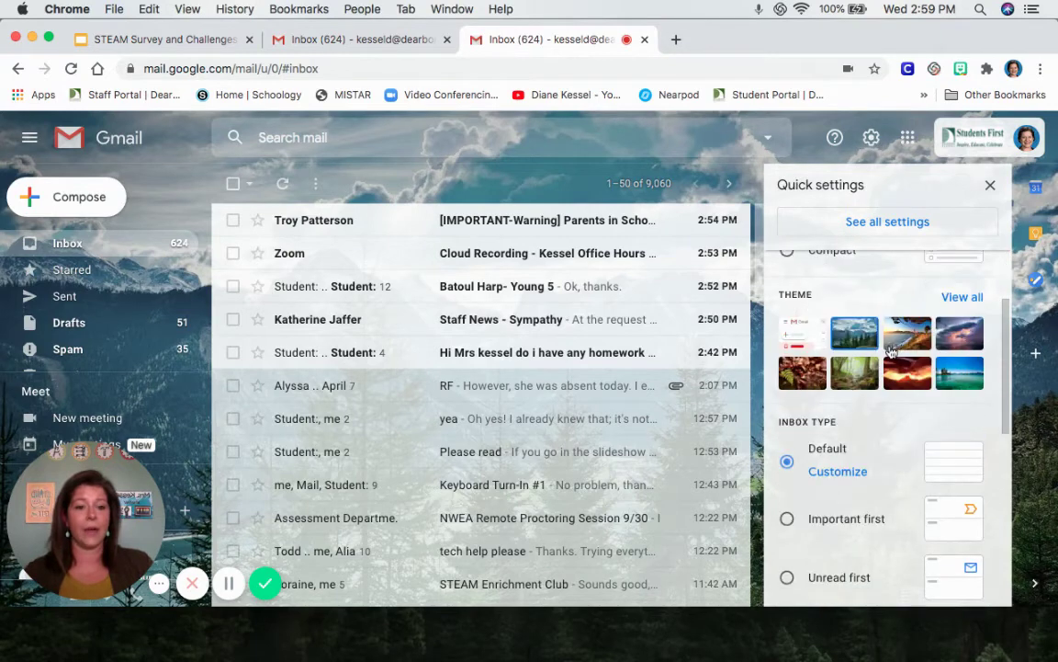
{"action": "left_click", "coordinate": [904, 226]}
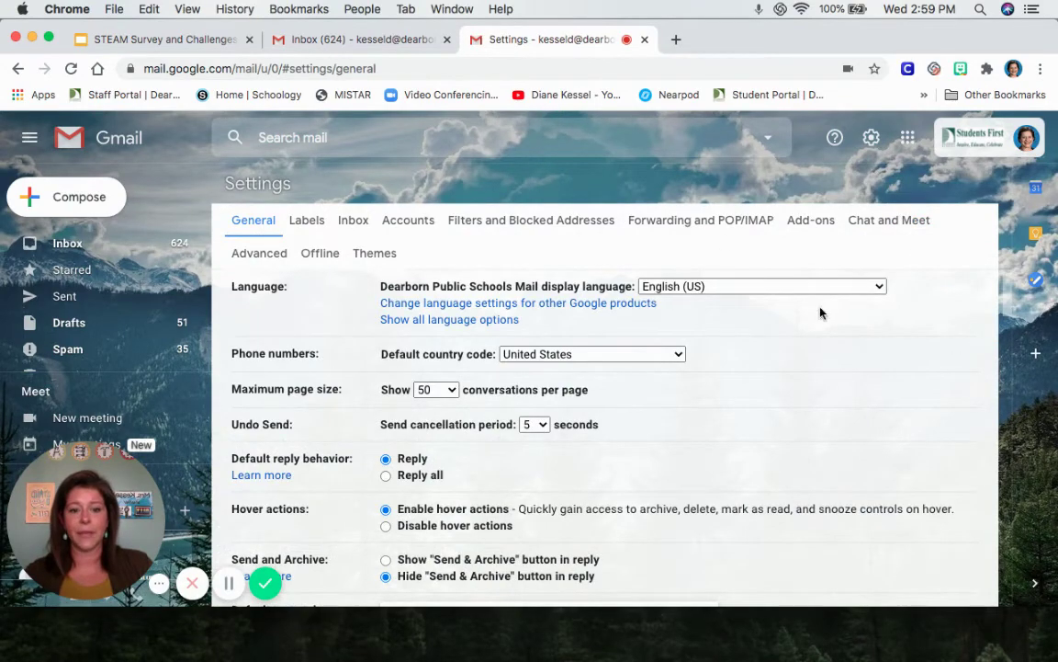
{"action": "scroll", "coordinate": [736, 323], "scroll_direction": "down", "scroll_amount": 5}
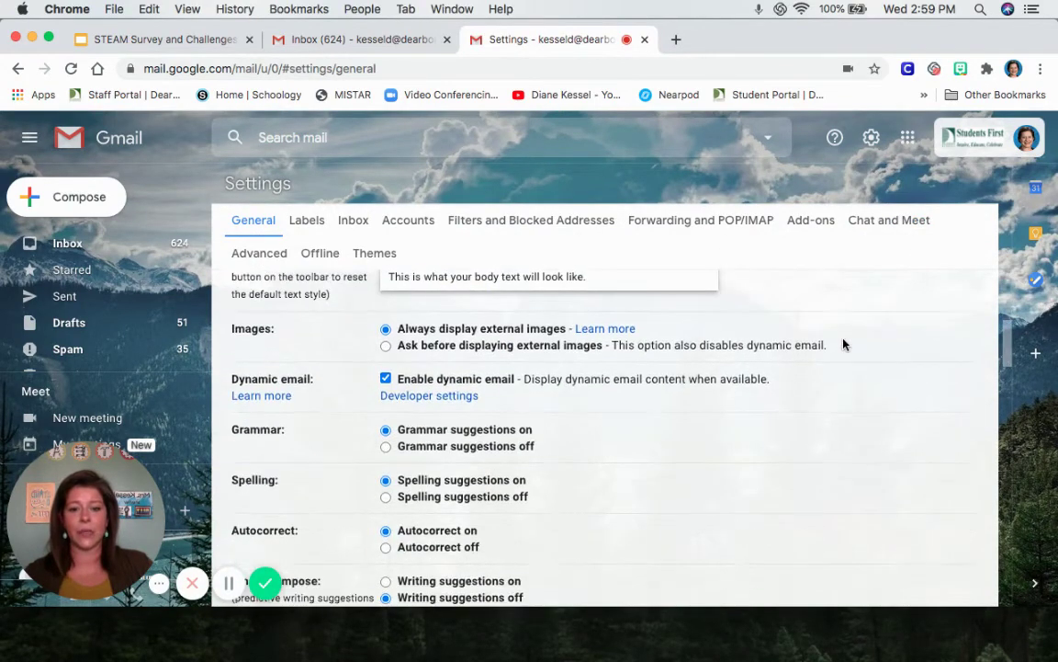
{"action": "scroll", "coordinate": [842, 343], "scroll_direction": "up", "scroll_amount": 2}
{"action": "scroll", "coordinate": [841, 340], "scroll_direction": "down", "scroll_amount": 4}
{"action": "scroll", "coordinate": [840, 342], "scroll_direction": "down", "scroll_amount": 10}
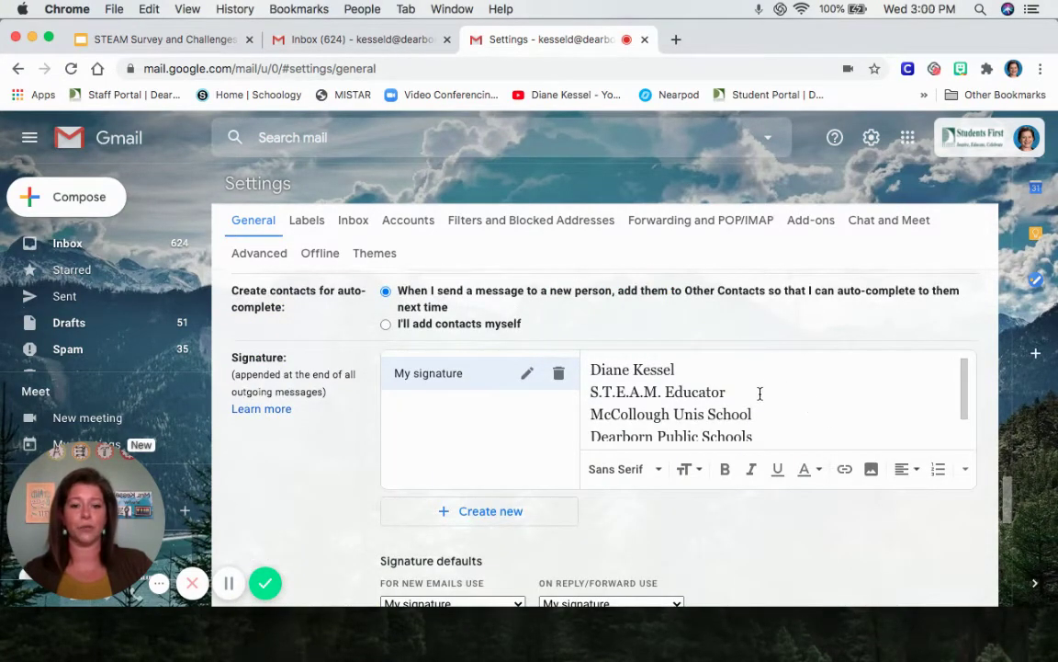
{"action": "scroll", "coordinate": [760, 393], "scroll_direction": "down", "scroll_amount": 2}
{"action": "scroll", "coordinate": [744, 423], "scroll_direction": "down", "scroll_amount": 1}
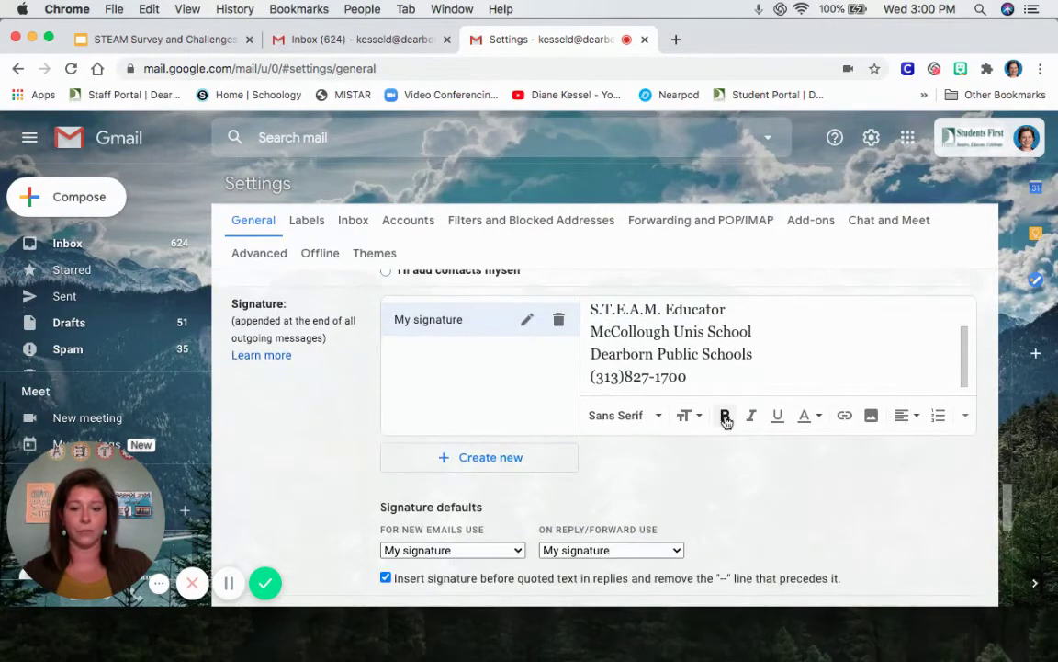
{"action": "scroll", "coordinate": [721, 412], "scroll_direction": "up", "scroll_amount": 1}
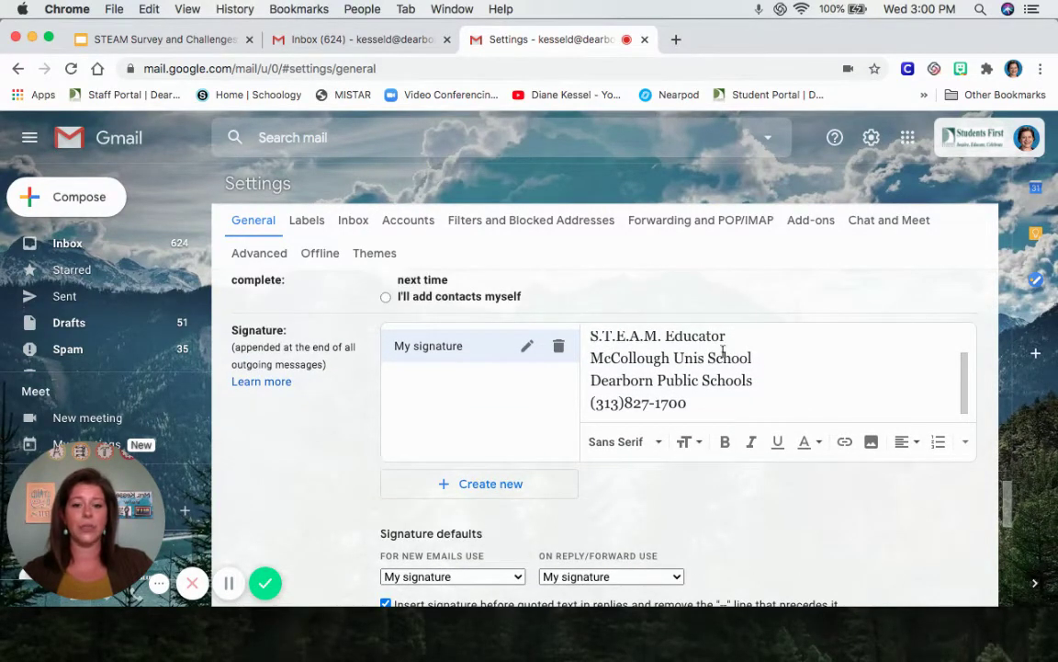
{"action": "scroll", "coordinate": [704, 381], "scroll_direction": "up", "scroll_amount": 2}
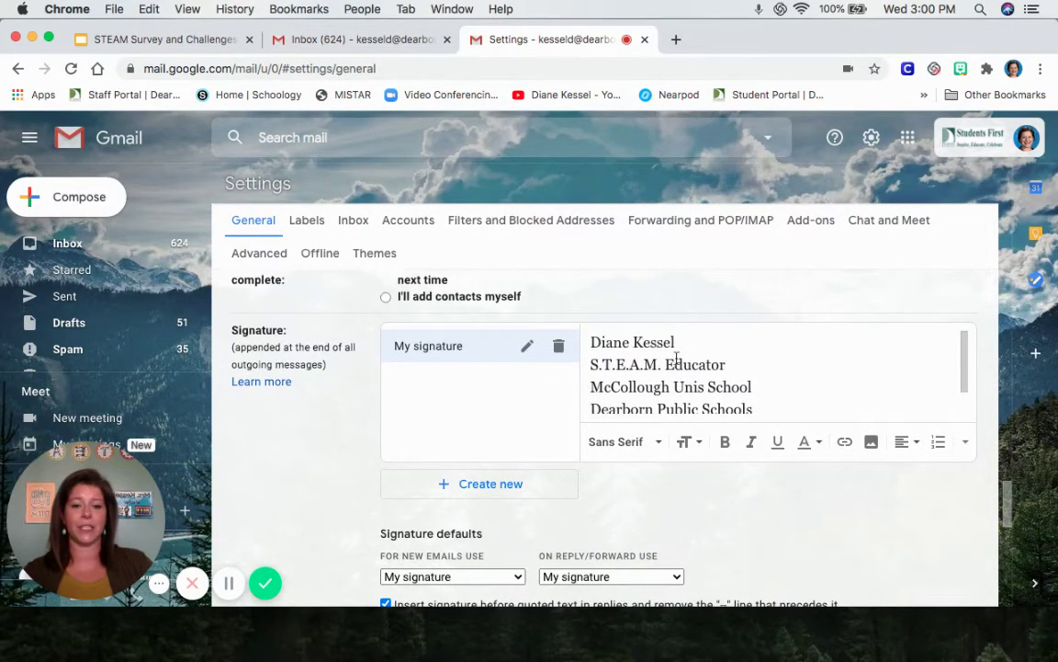
Step: Create a new signature entry named 'Student Signature'
{"action": "left_click", "coordinate": [479, 484]}
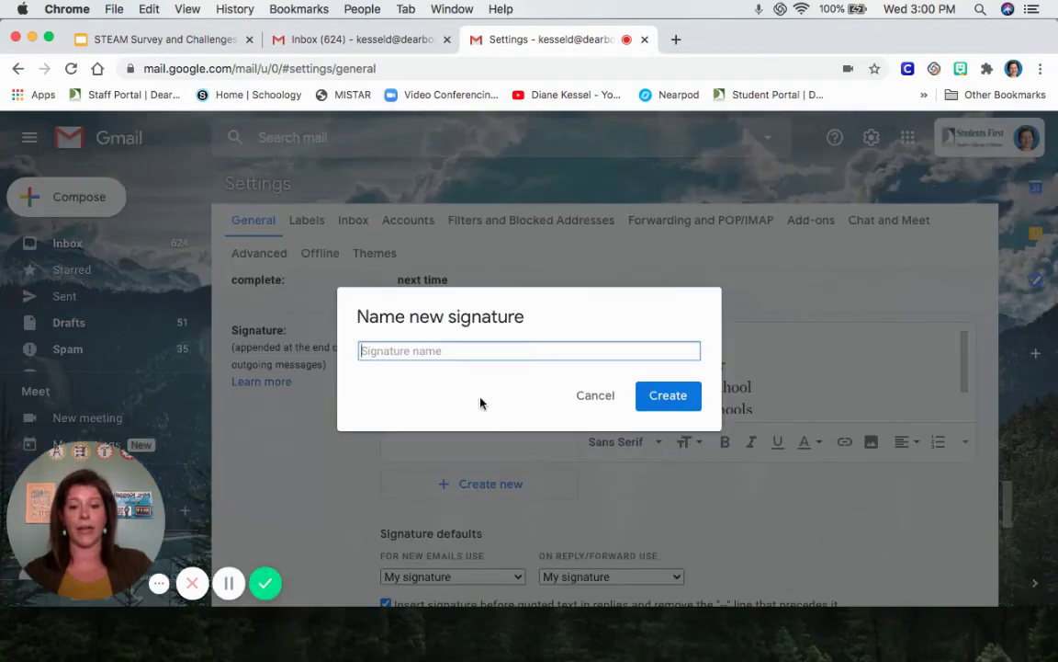
{"action": "type", "text": "Stude"}
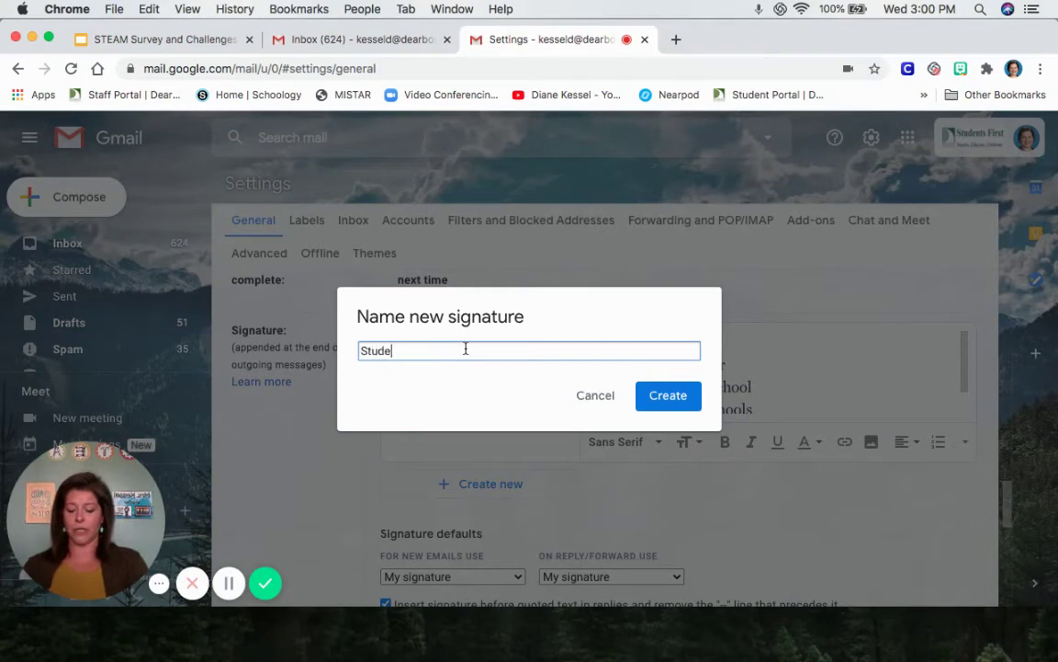
{"action": "type", "text": "nt Signature"}
{"action": "key", "text": "Return"}
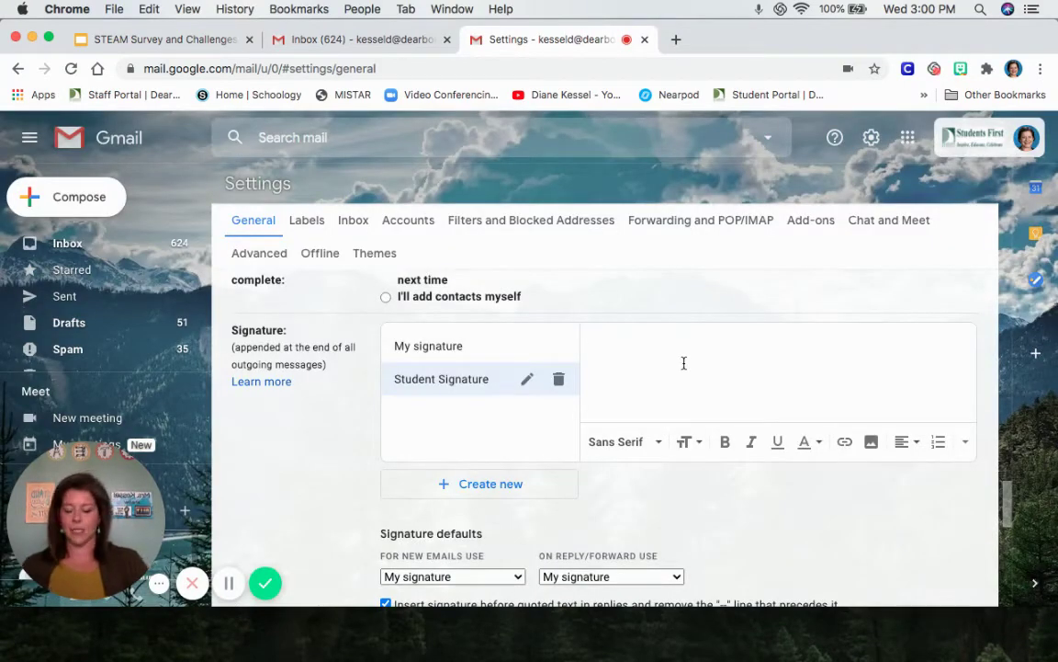
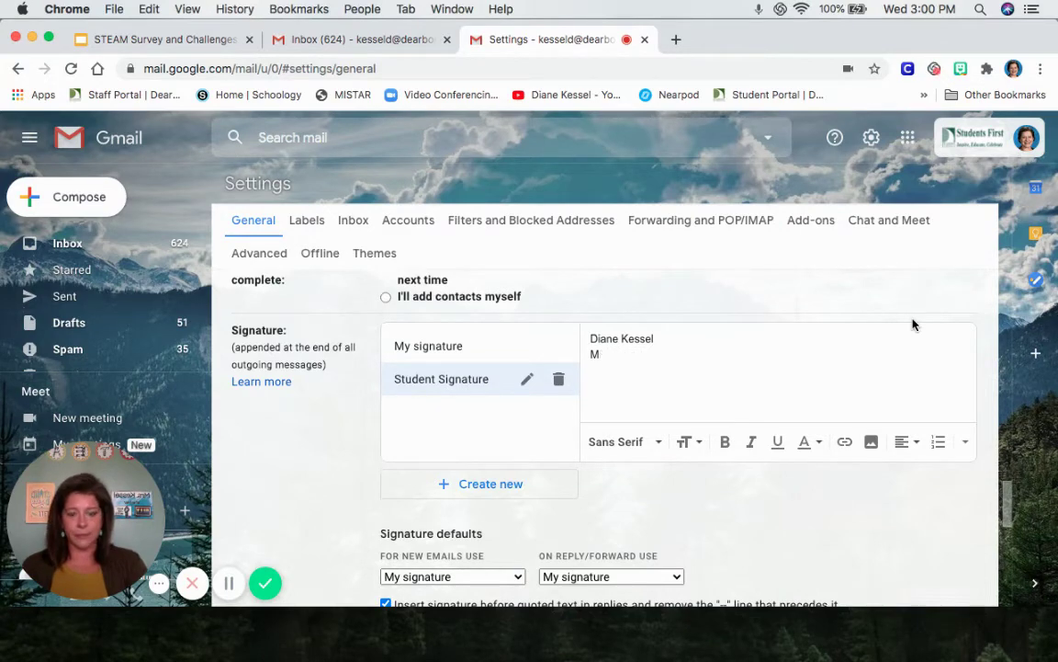
Step: Enter the student's name, the teacher's name, and '3rd Grade' on its own line
{"action": "type", "text": "t"}
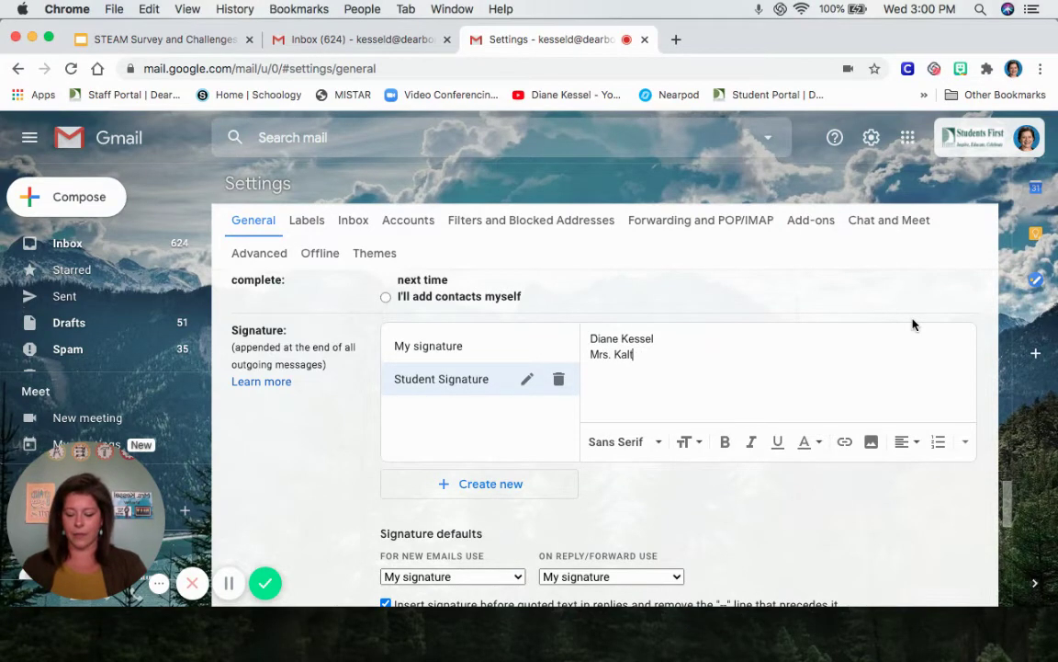
{"action": "type", "text": "z 3rd Grade"}
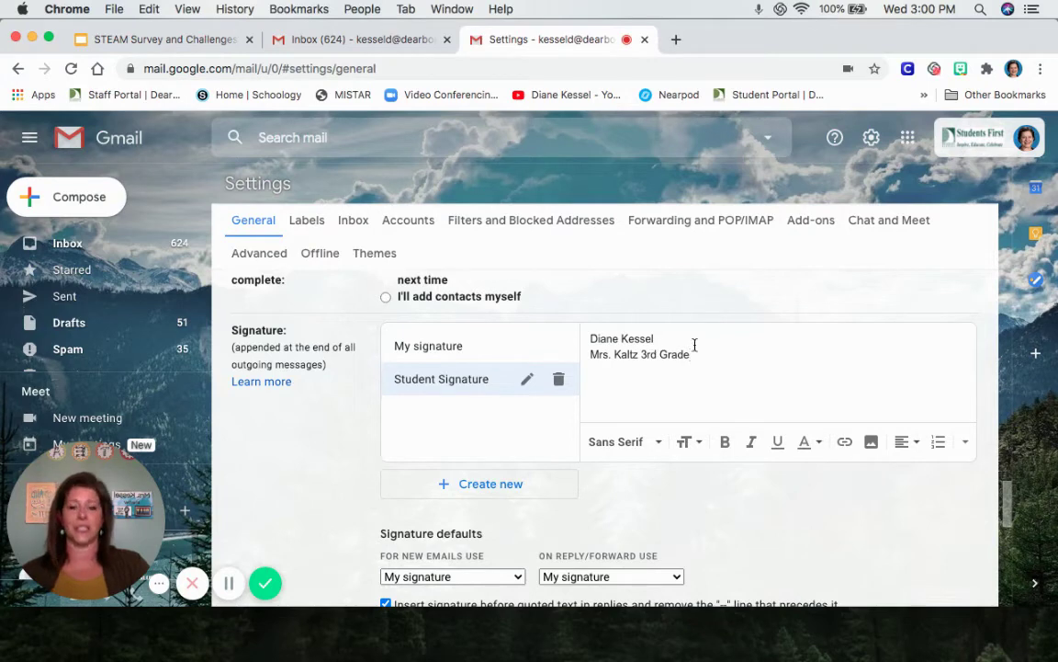
{"action": "left_click", "coordinate": [642, 353]}
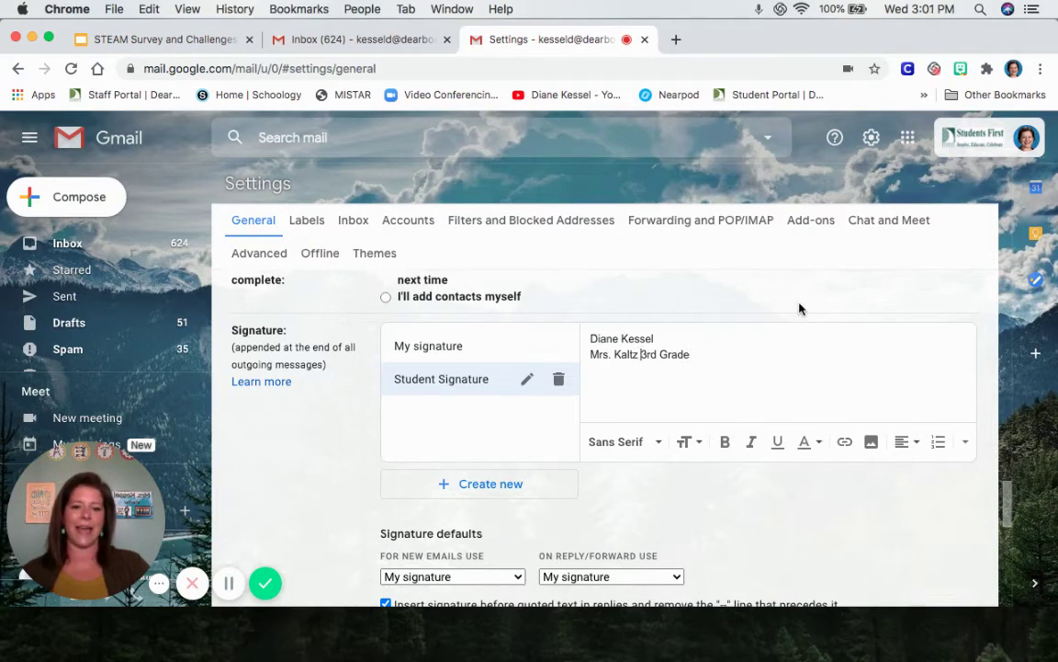
{"action": "key", "text": "Return"}
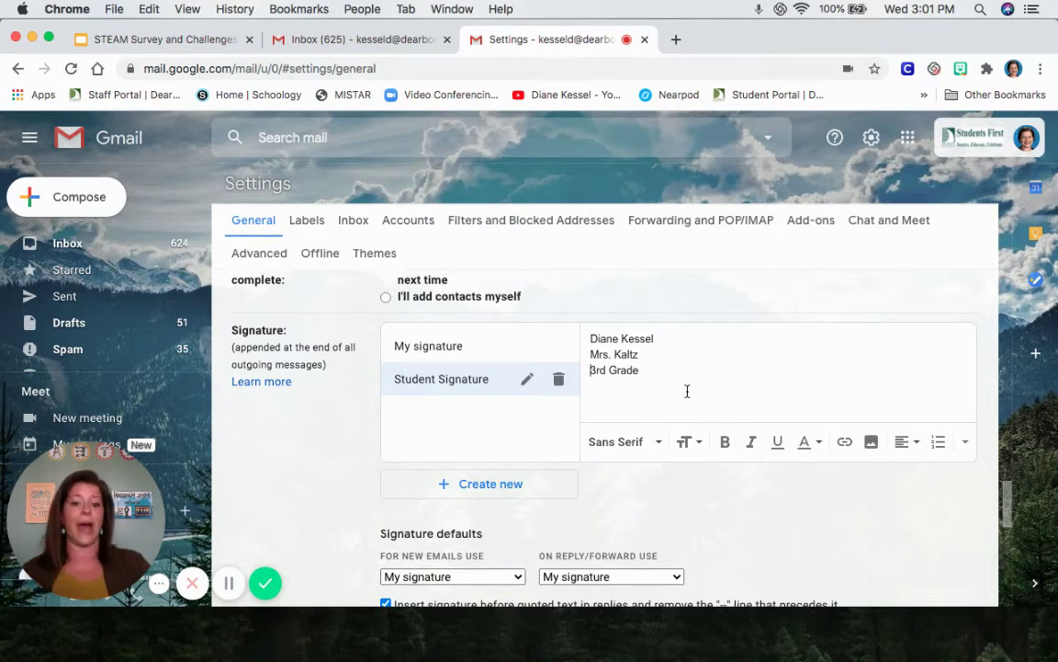
Step: Set the whole signature to Garamond and make the name line Large and bold
{"action": "left_click_drag", "start_coordinate": [648, 378], "coordinate": [589, 352]}
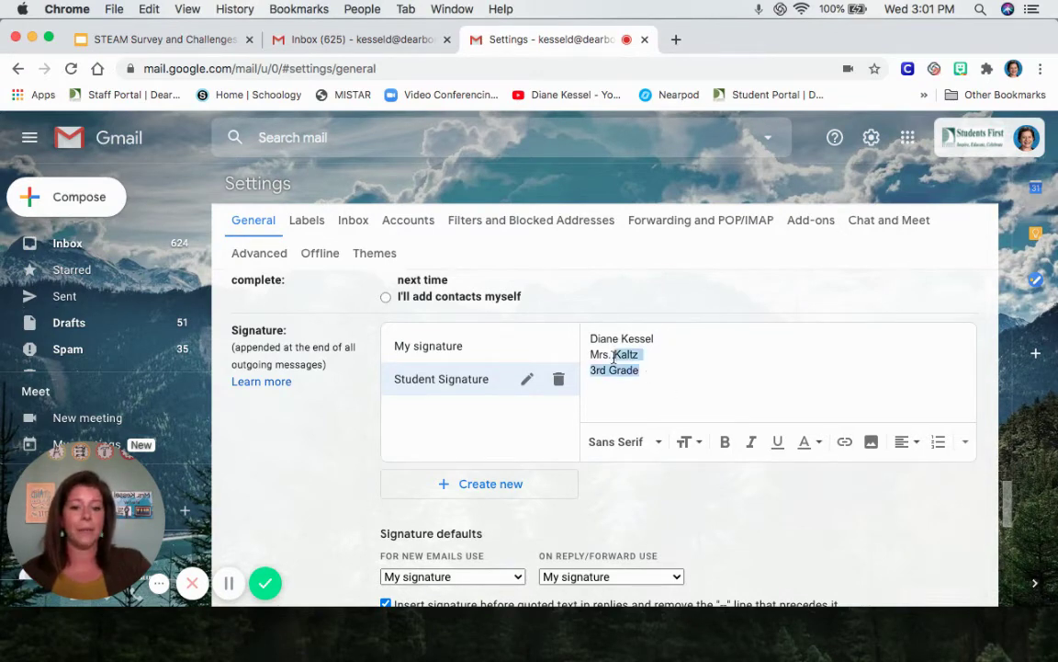
{"action": "left_click", "coordinate": [656, 338]}
{"action": "left_click_drag", "start_coordinate": [656, 339], "coordinate": [579, 346]}
{"action": "left_click", "coordinate": [698, 443]}
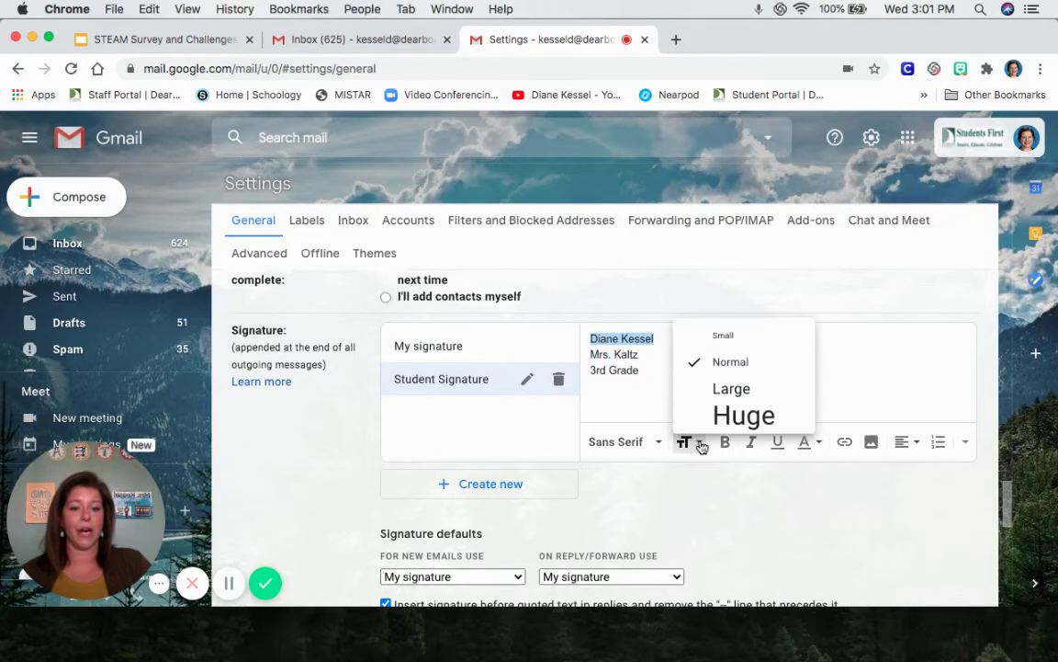
{"action": "left_click", "coordinate": [726, 389]}
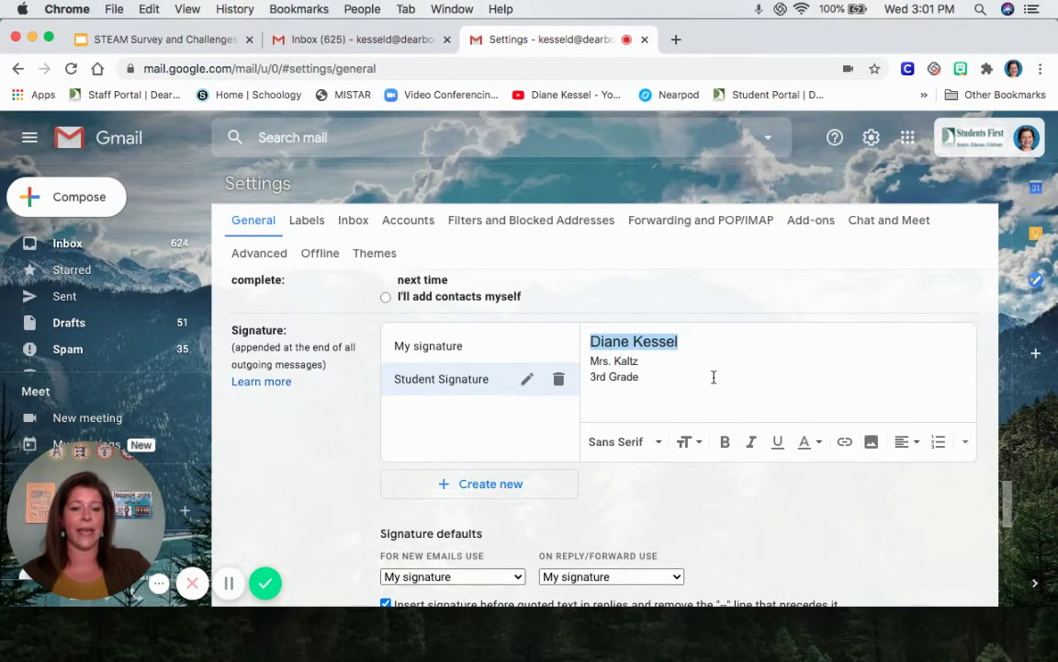
{"action": "mouse_move", "coordinate": [662, 374]}
{"action": "left_mouse_down"}
{"action": "mouse_move", "coordinate": [625, 373]}
{"action": "mouse_move", "coordinate": [584, 346]}
{"action": "left_mouse_up"}
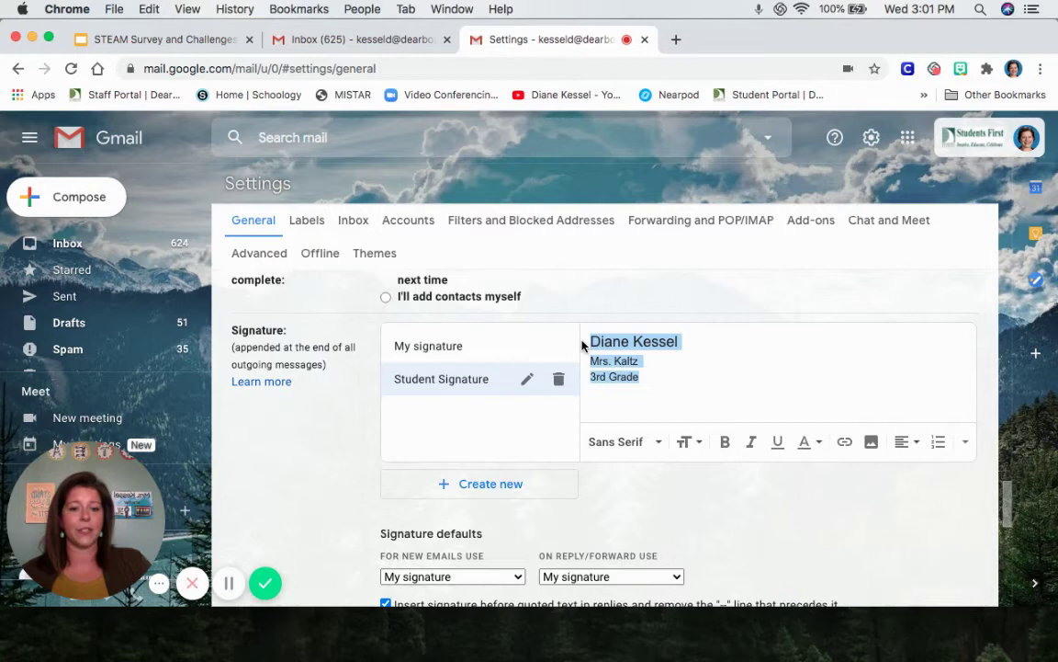
{"action": "left_click", "coordinate": [646, 448]}
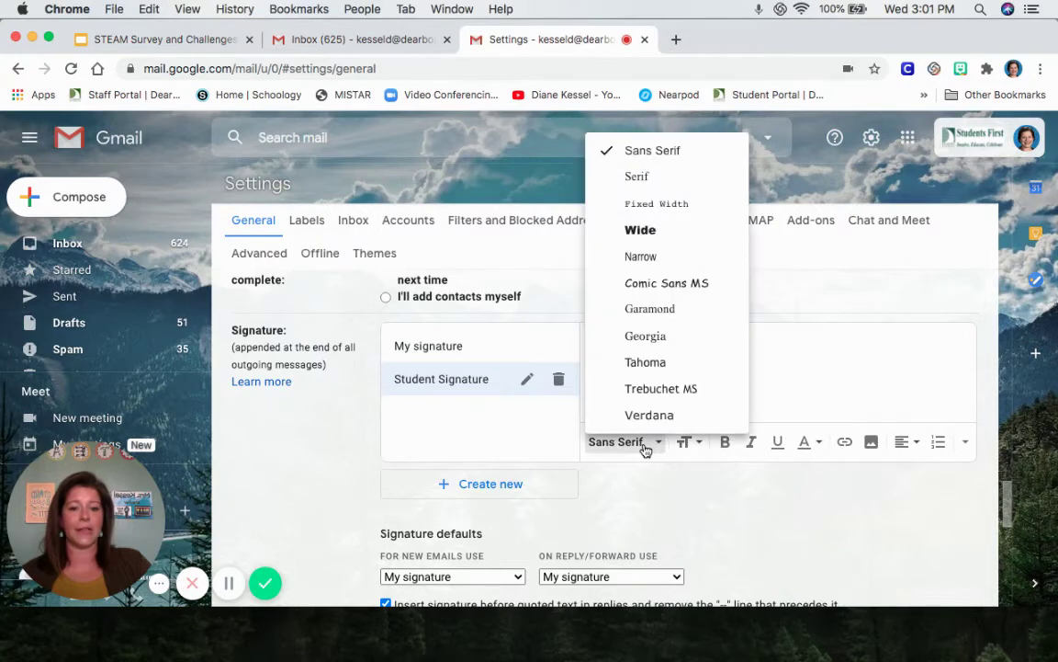
{"action": "left_click", "coordinate": [681, 312]}
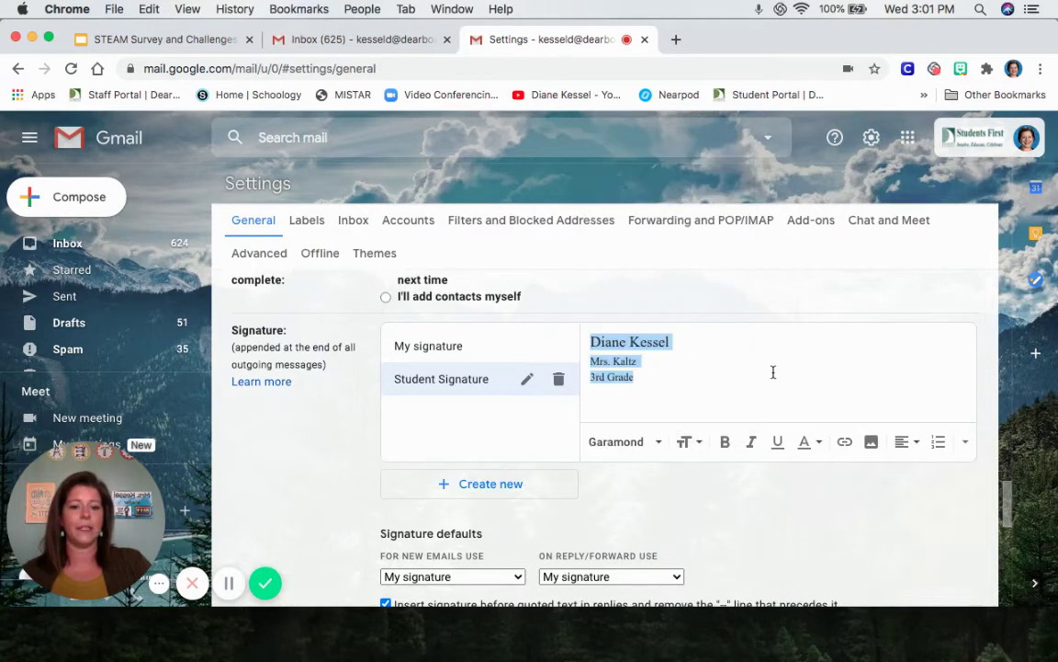
{"action": "left_click", "coordinate": [675, 342]}
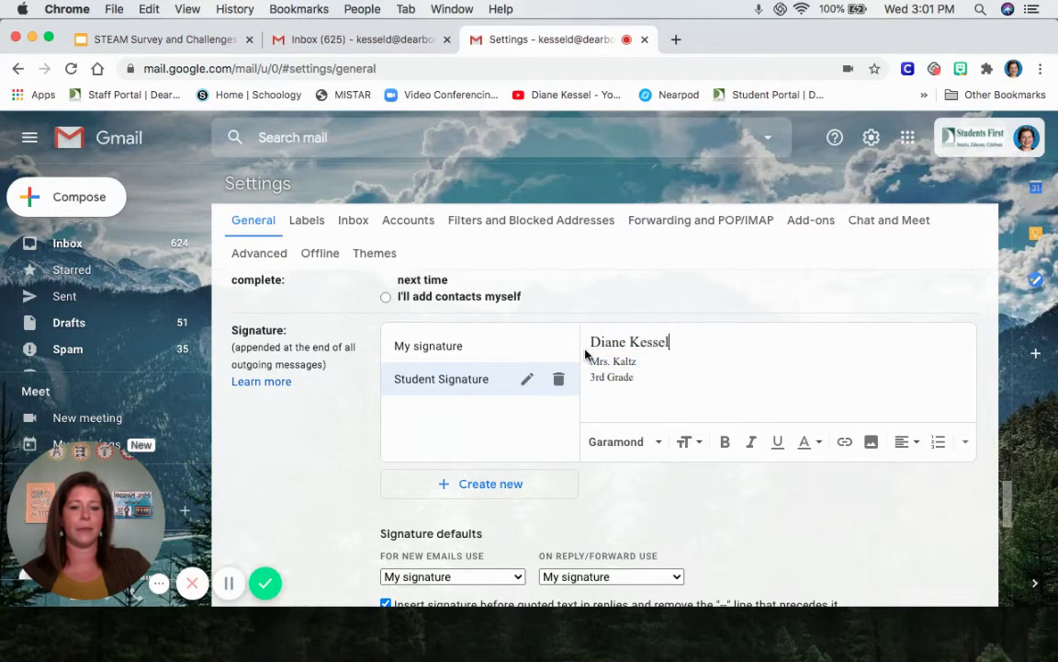
{"action": "left_click_drag", "start_coordinate": [670, 341], "coordinate": [590, 344]}
{"action": "left_click", "coordinate": [726, 442]}
{"action": "left_click", "coordinate": [730, 355]}
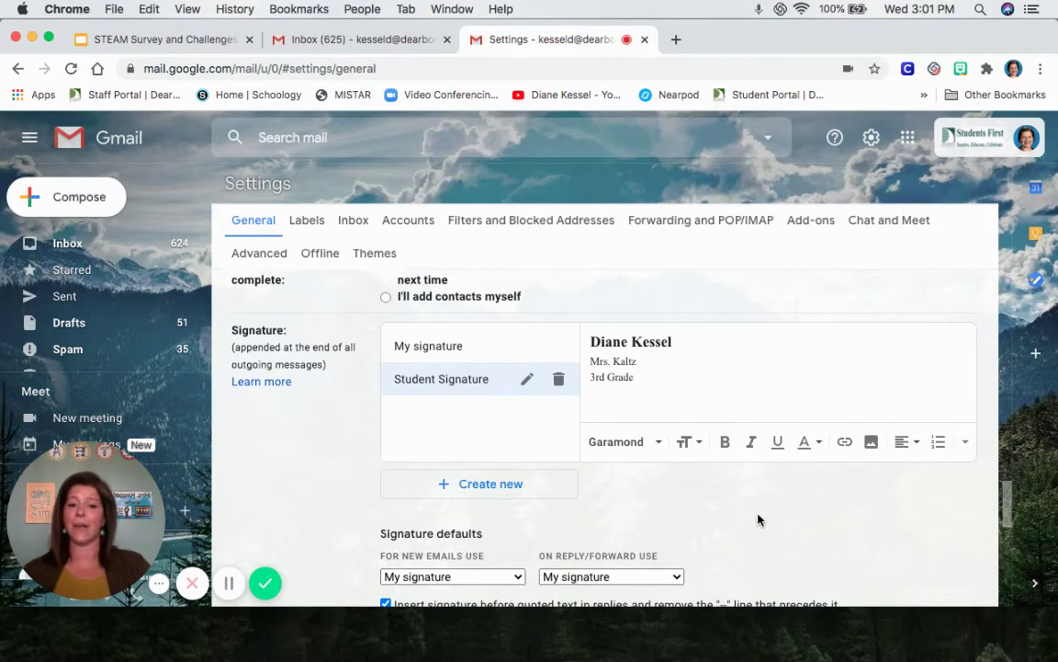
Step: Keep the pending changes at the discard prompt and save the signature settings
{"action": "scroll", "coordinate": [740, 489], "scroll_direction": "down", "scroll_amount": 10}
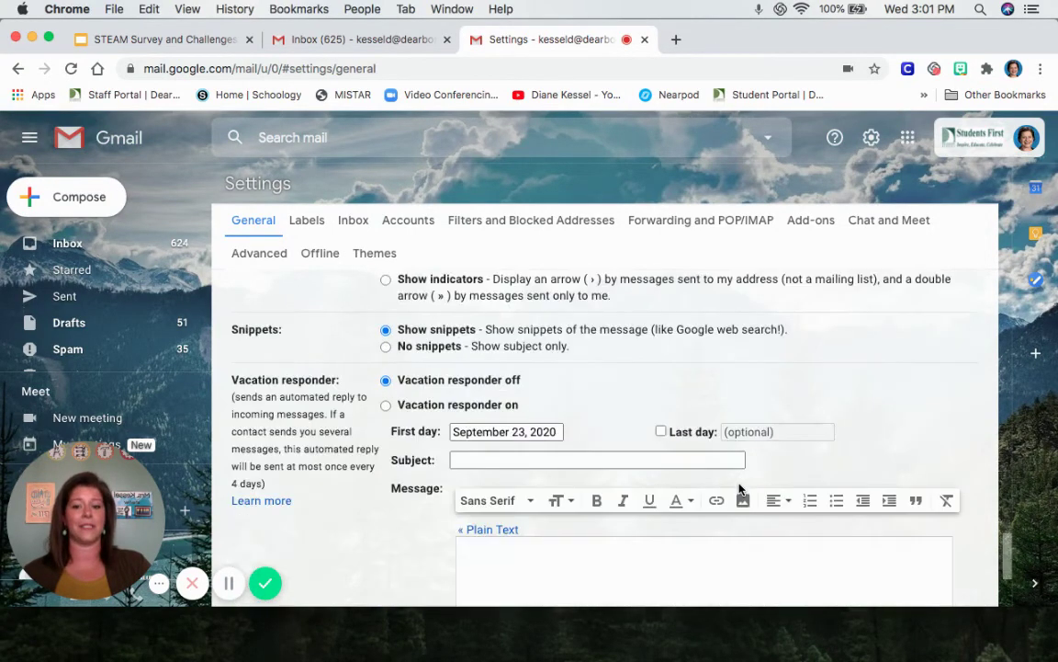
{"action": "scroll", "coordinate": [762, 492], "scroll_direction": "up", "scroll_amount": 10}
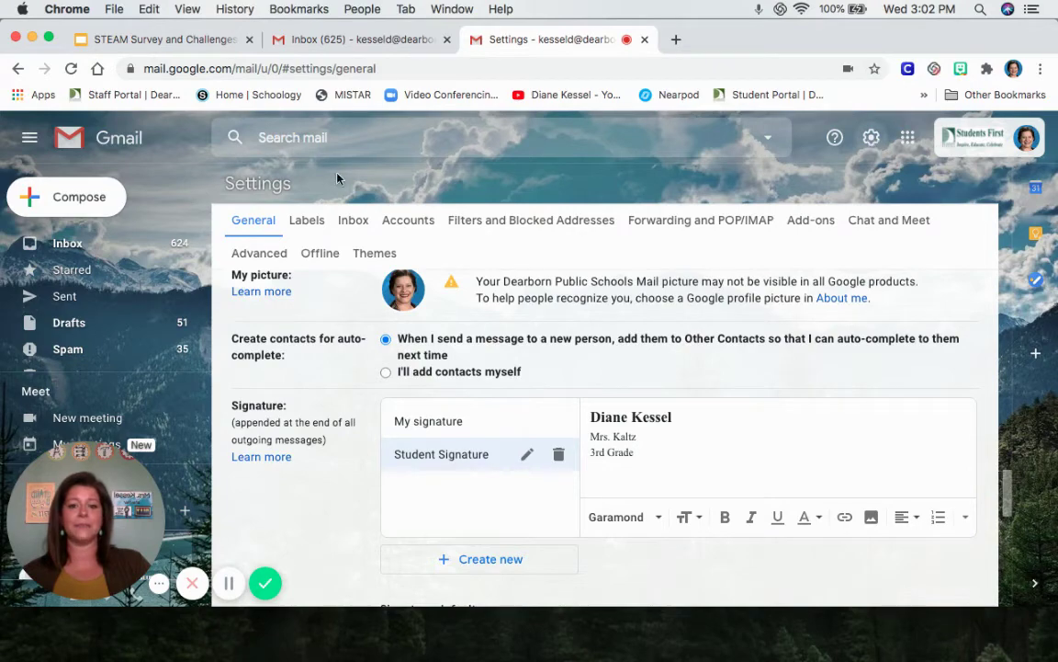
{"action": "left_click", "coordinate": [60, 246]}
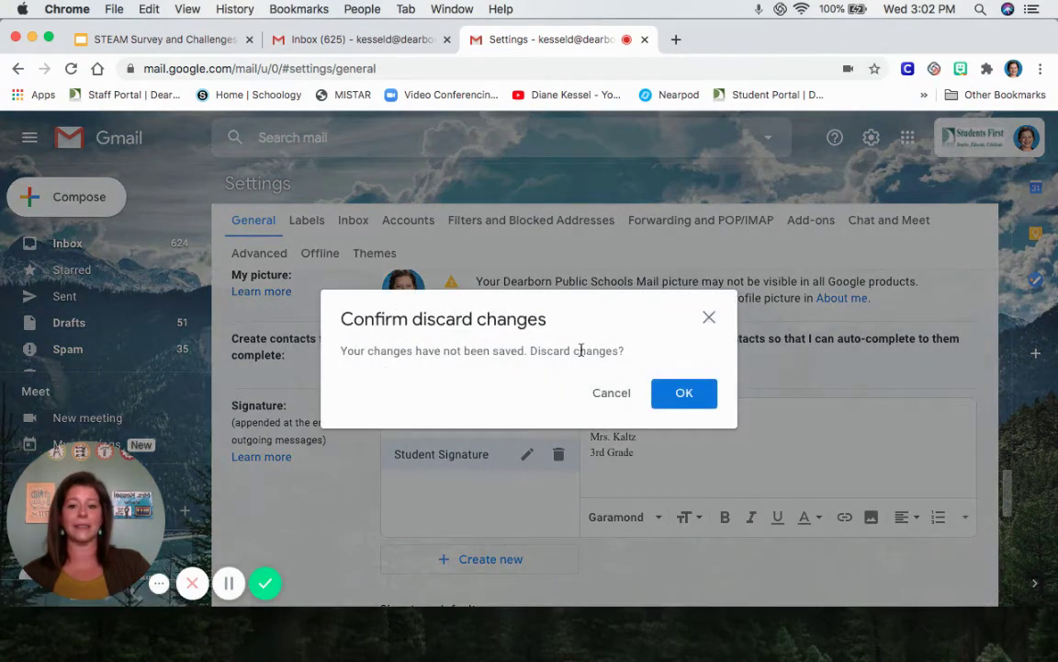
{"action": "left_click", "coordinate": [614, 393]}
{"action": "scroll", "coordinate": [724, 456], "scroll_direction": "down", "scroll_amount": 10}
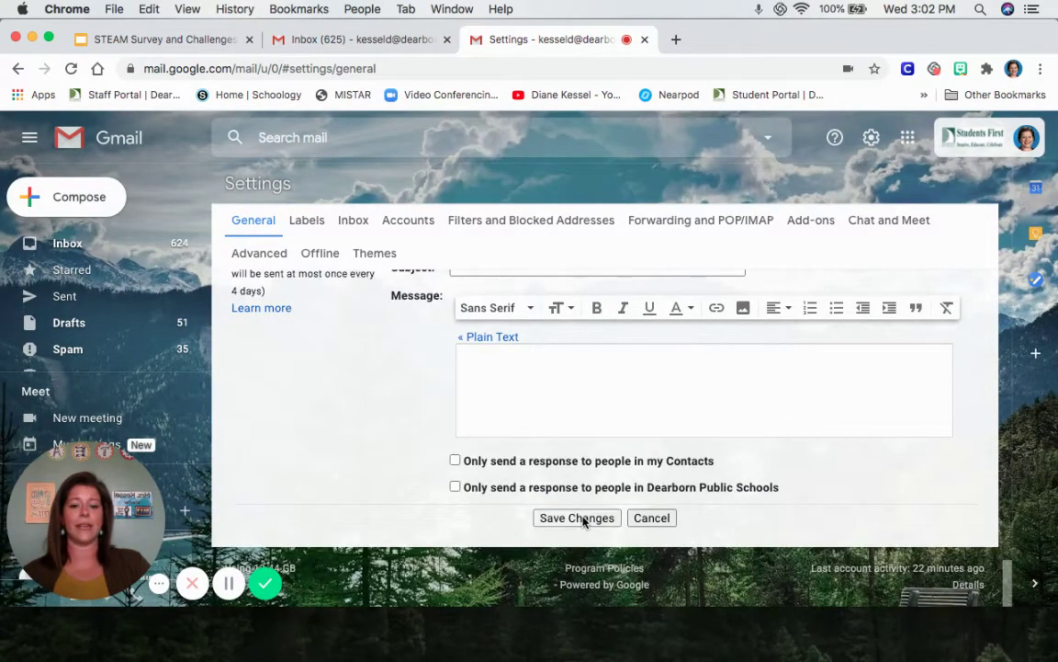
{"action": "left_click", "coordinate": [583, 518]}
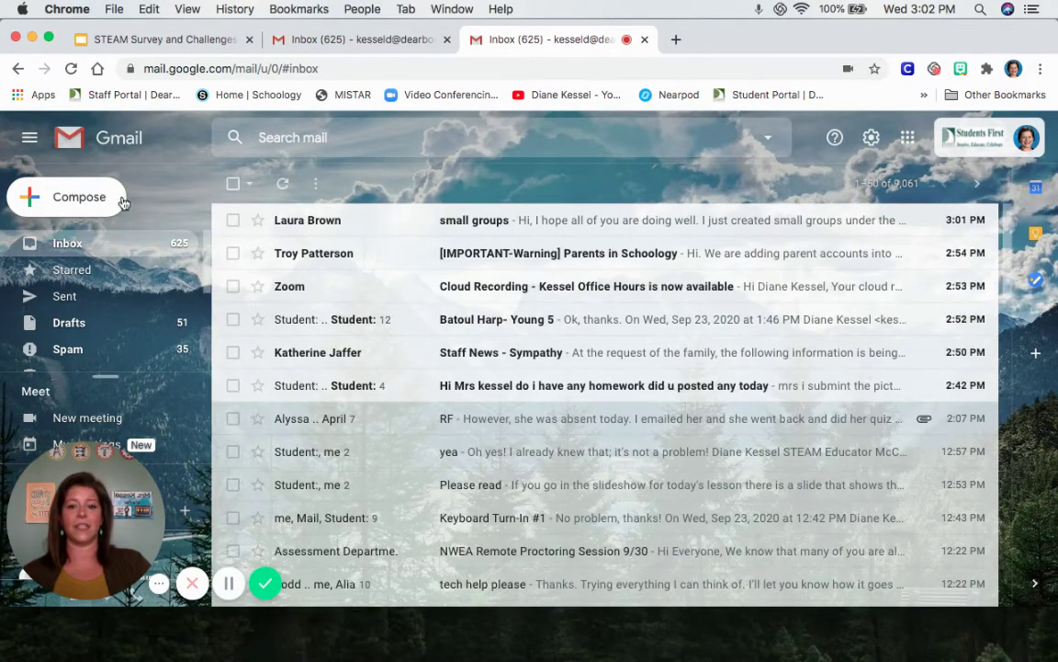
Step: Compose a full-size message addressed to the principal, the classroom teacher and a third colleague
{"action": "left_click", "coordinate": [70, 202]}
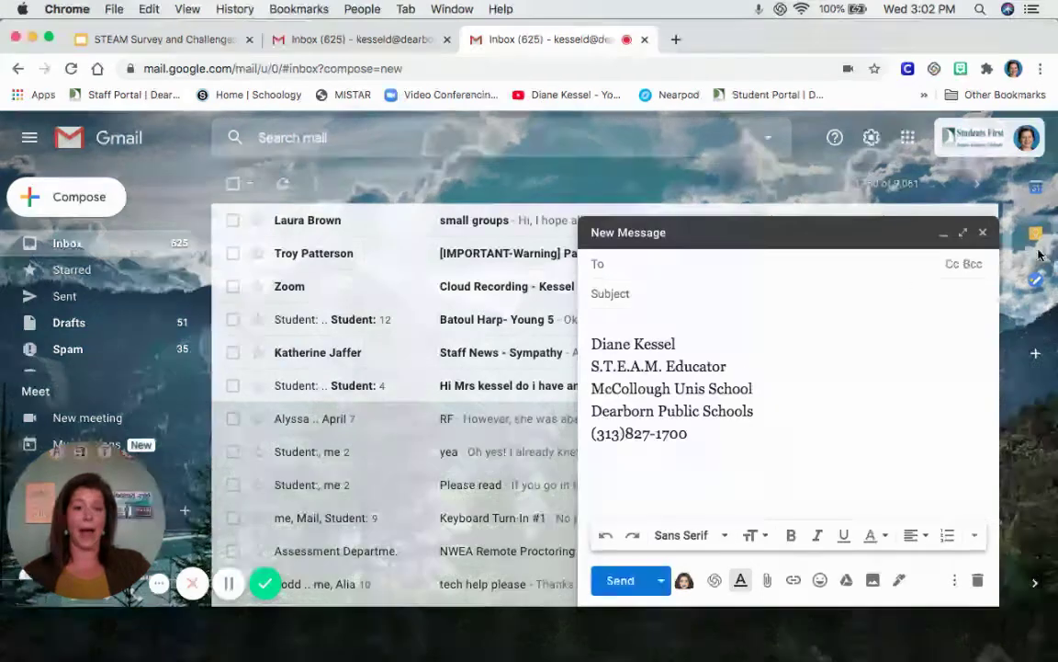
{"action": "left_click", "coordinate": [964, 234]}
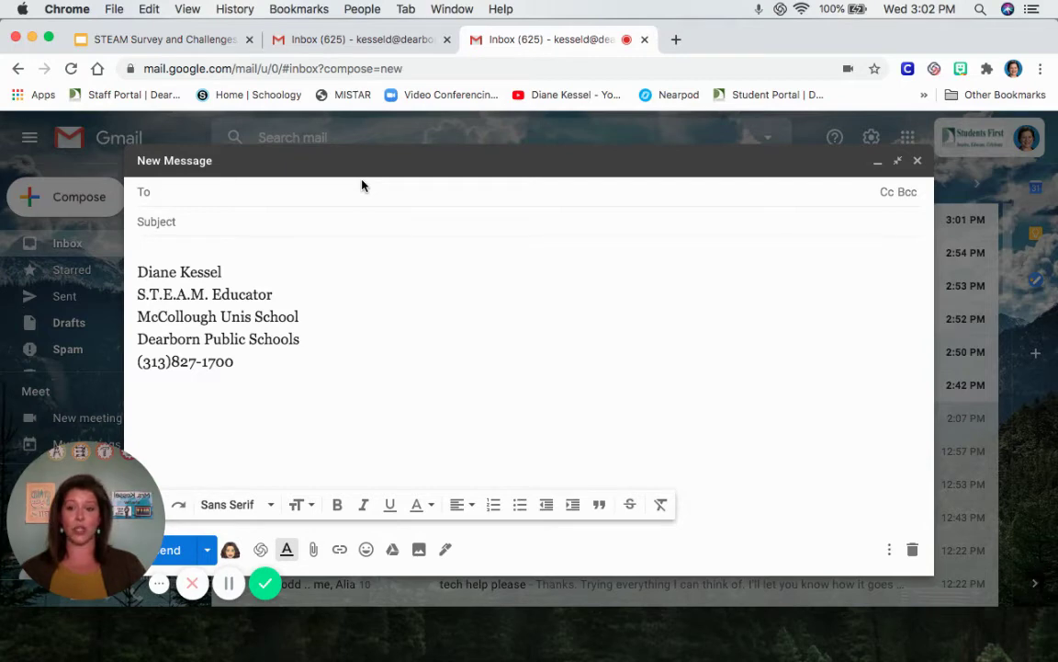
{"action": "type", "text": "os"}
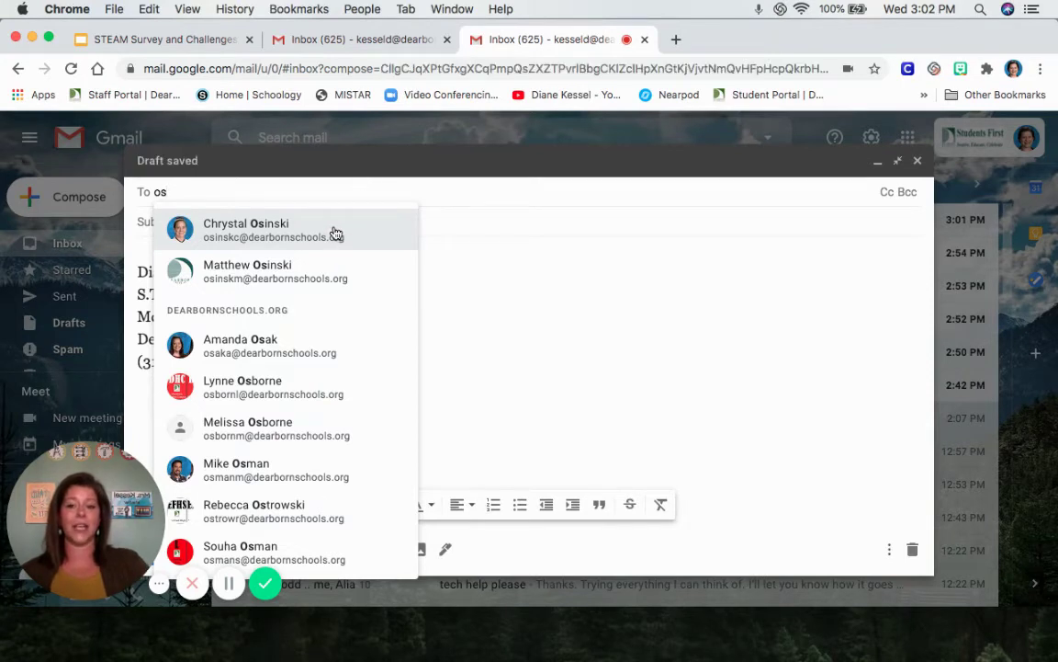
{"action": "left_click", "coordinate": [235, 230]}
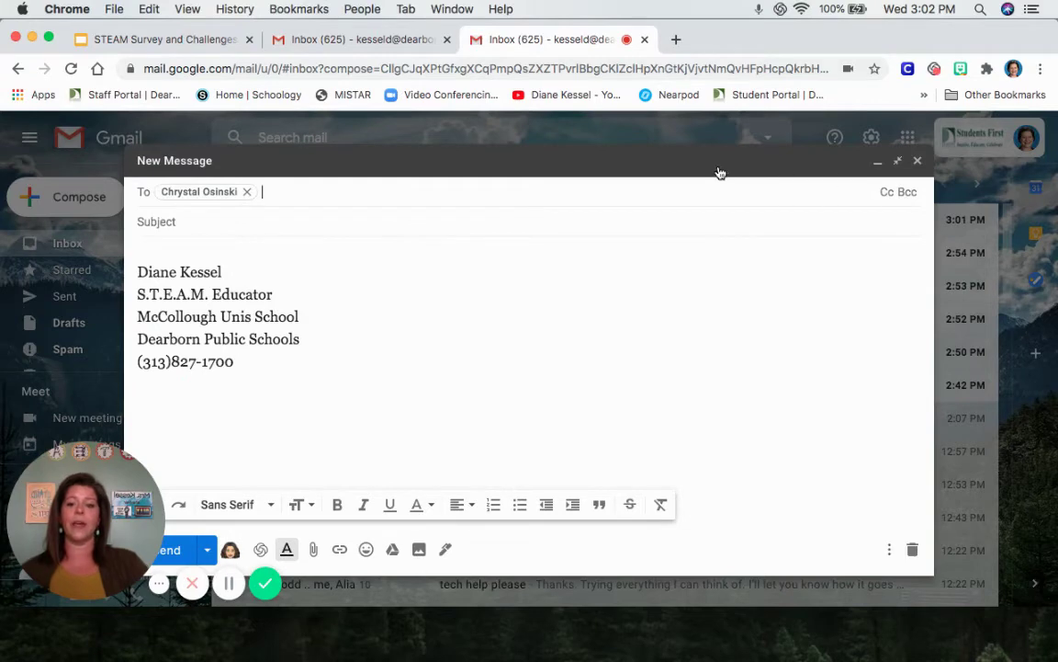
{"action": "type", "text": "k"}
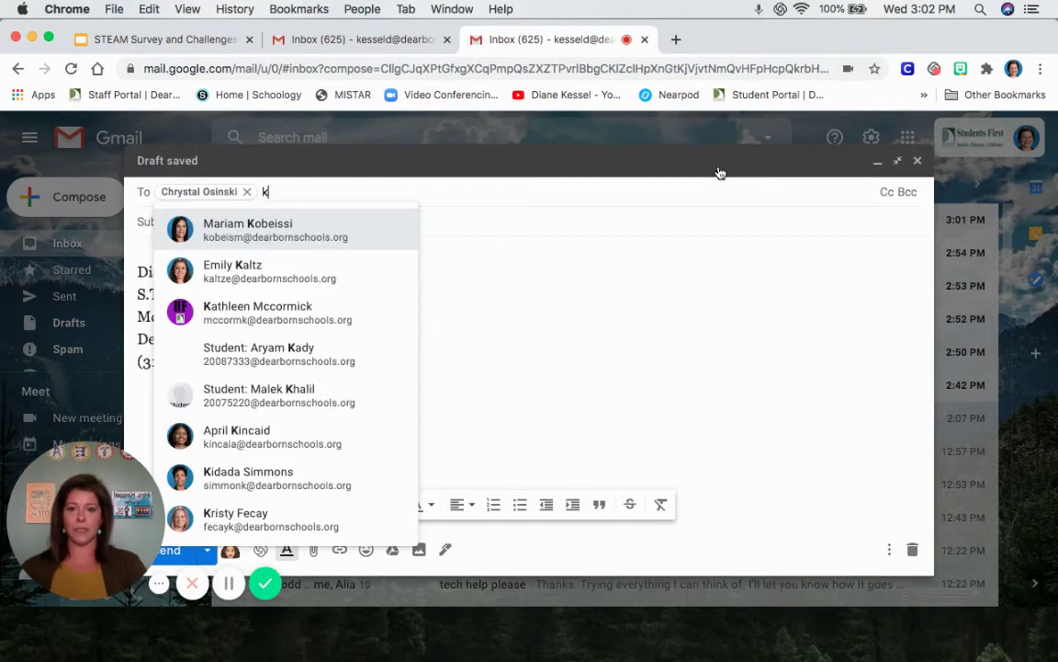
{"action": "type", "text": "al"}
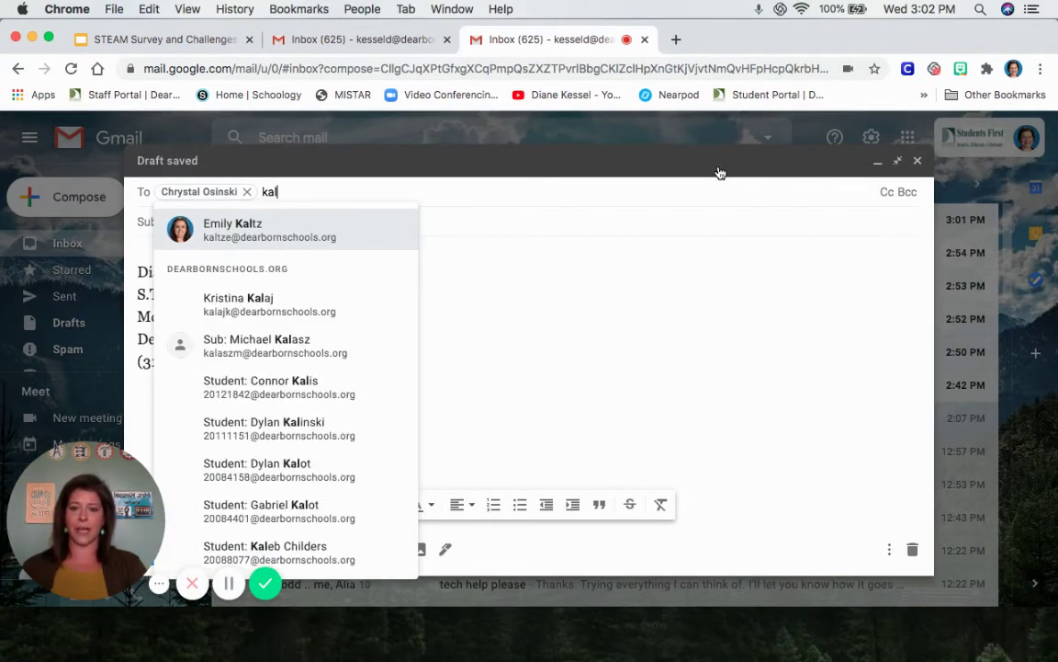
{"action": "left_click", "coordinate": [240, 231]}
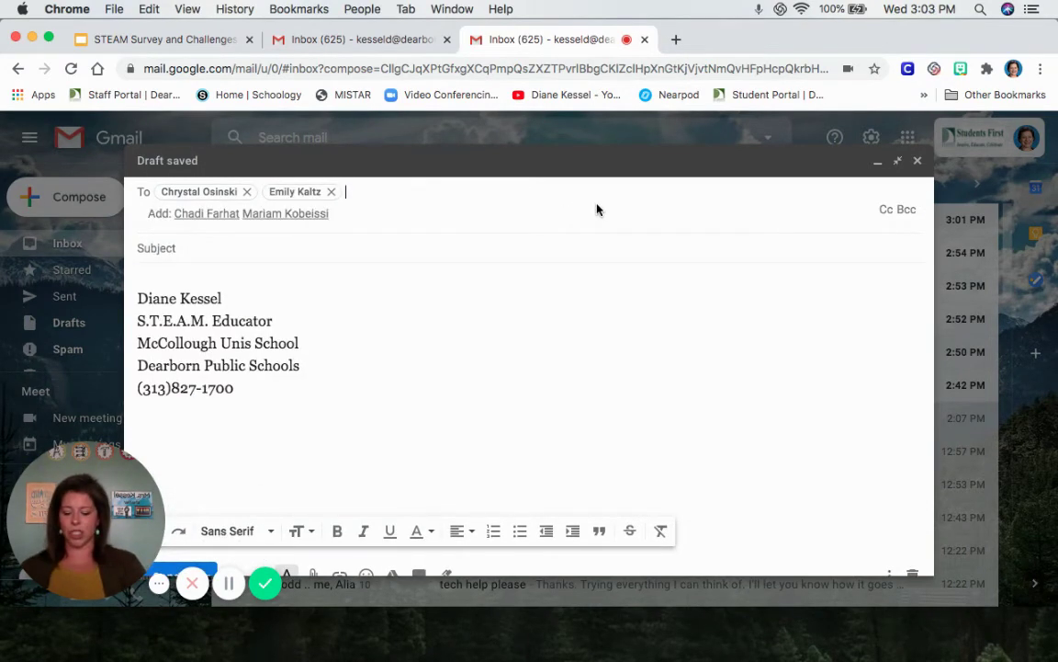
{"action": "type", "text": "brow"}
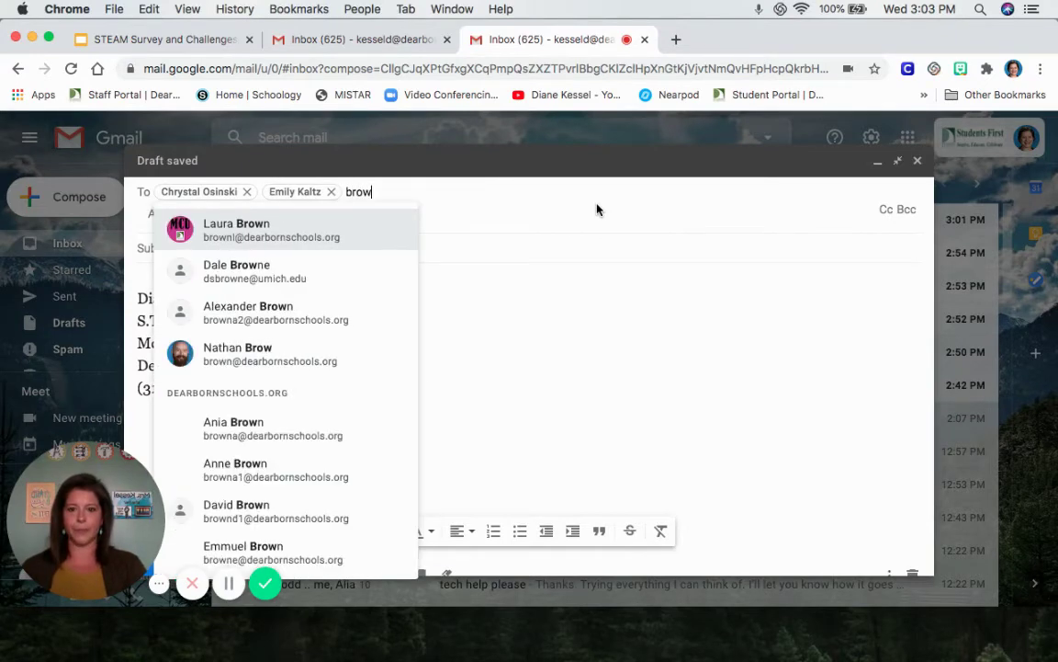
{"action": "left_click", "coordinate": [221, 220]}
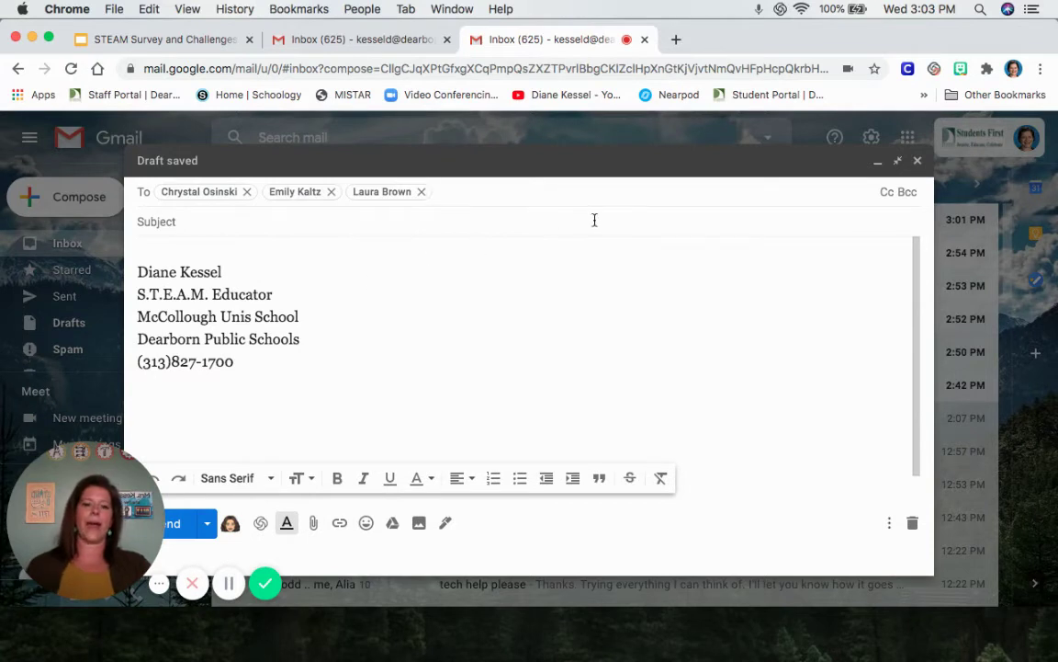
{"action": "left_click", "coordinate": [238, 224]}
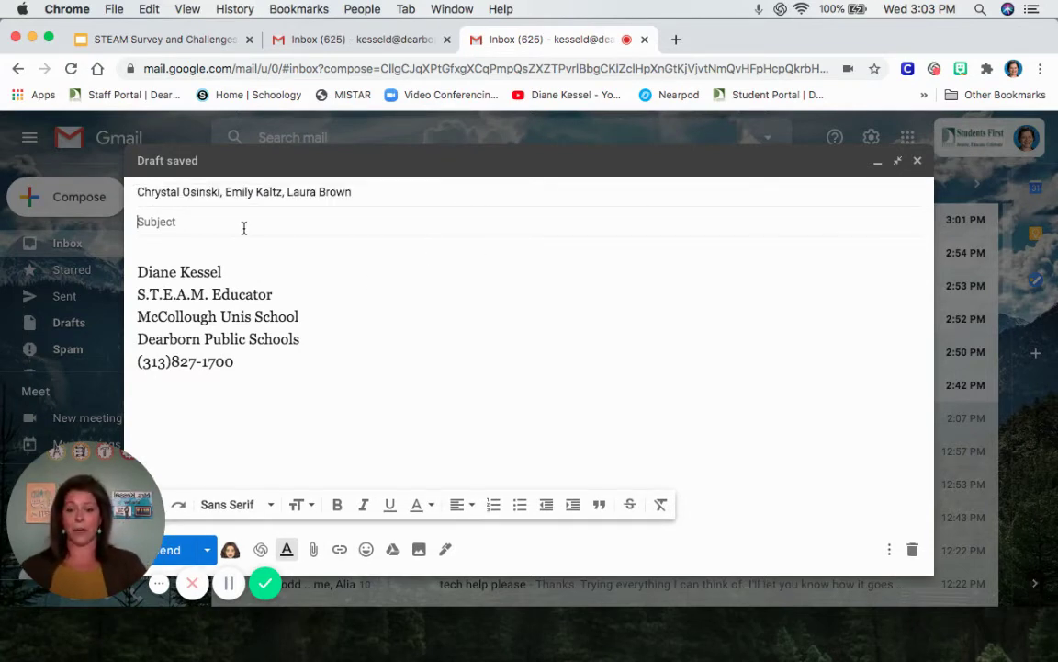
Step: Enter subject 'Teaching How to Send an Email' and greeting 'Hello Aviators Techers,'
{"action": "type", "text": "Teaching H"}
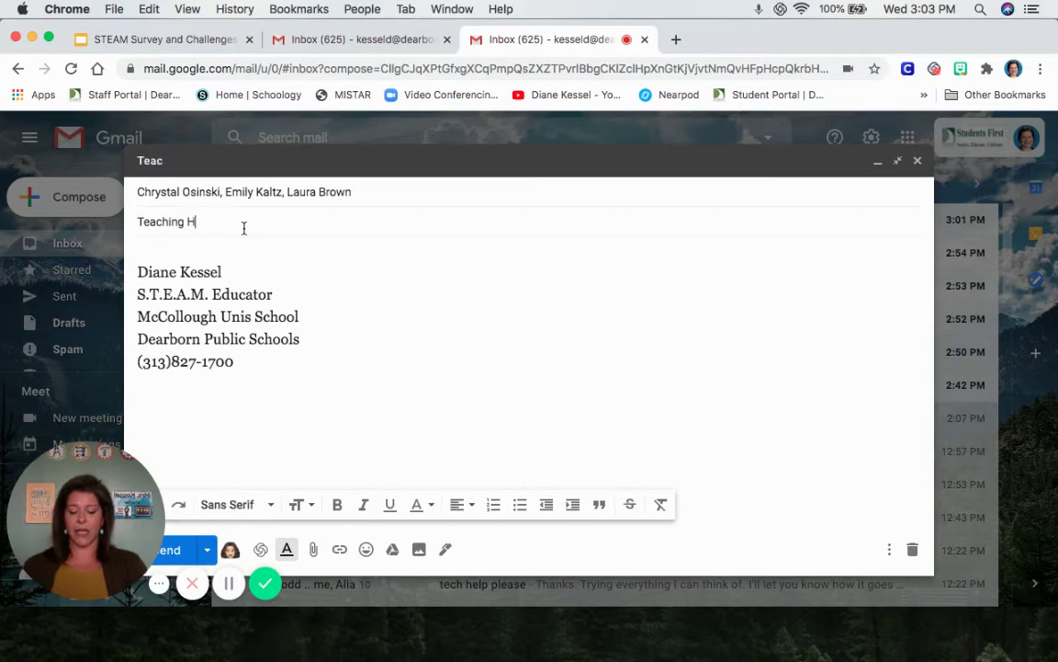
{"action": "type", "text": "ow to Send an Email"}
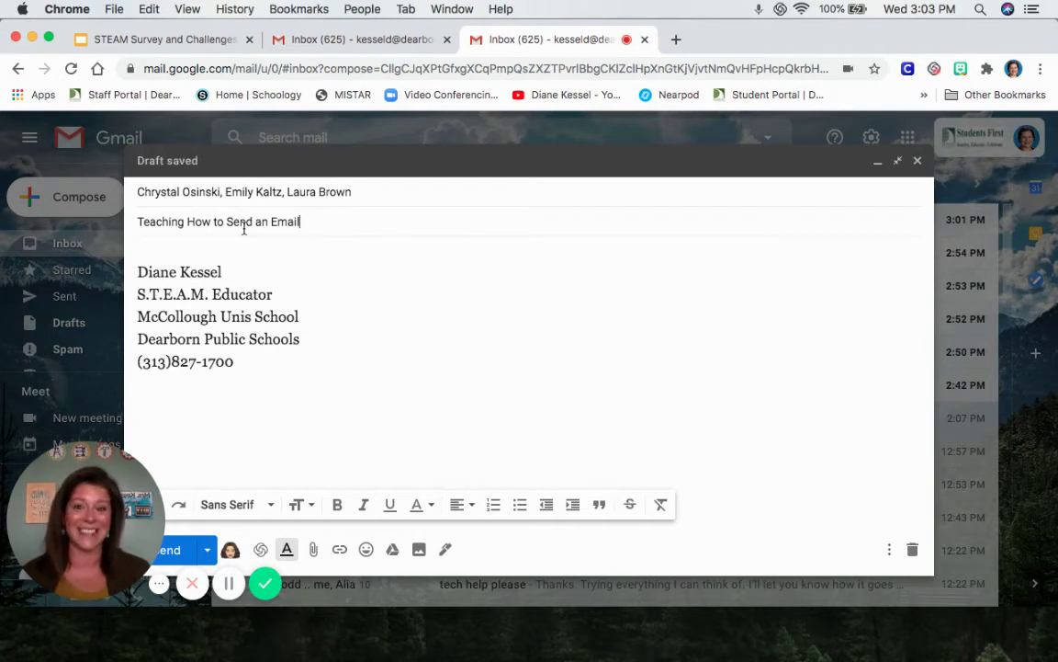
{"action": "left_click", "coordinate": [158, 248]}
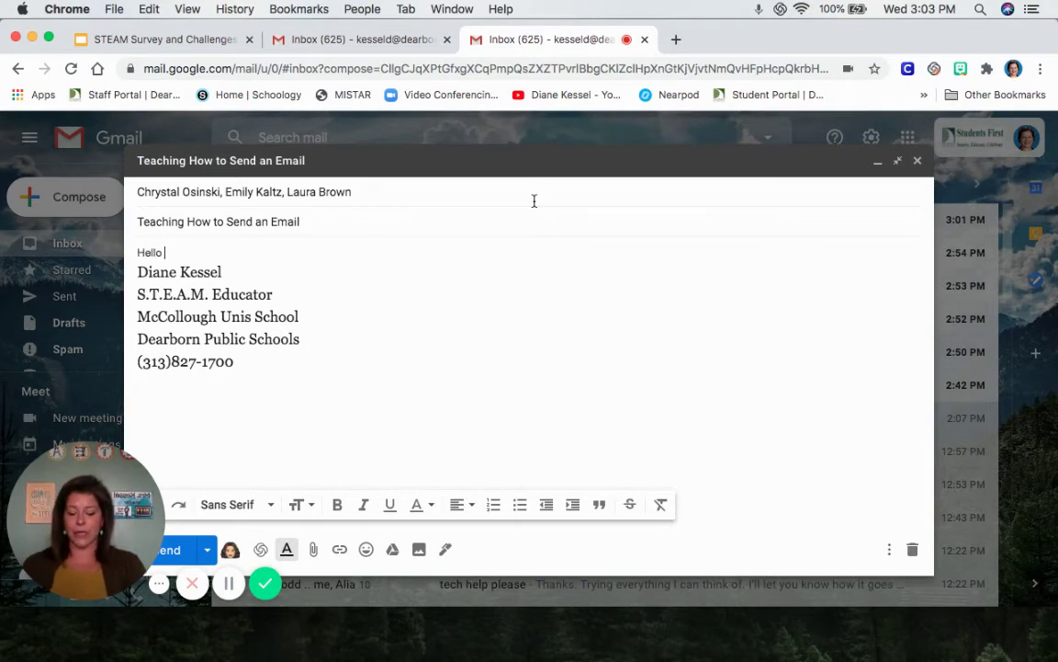
{"action": "type", "text": "Hello Aviator"}
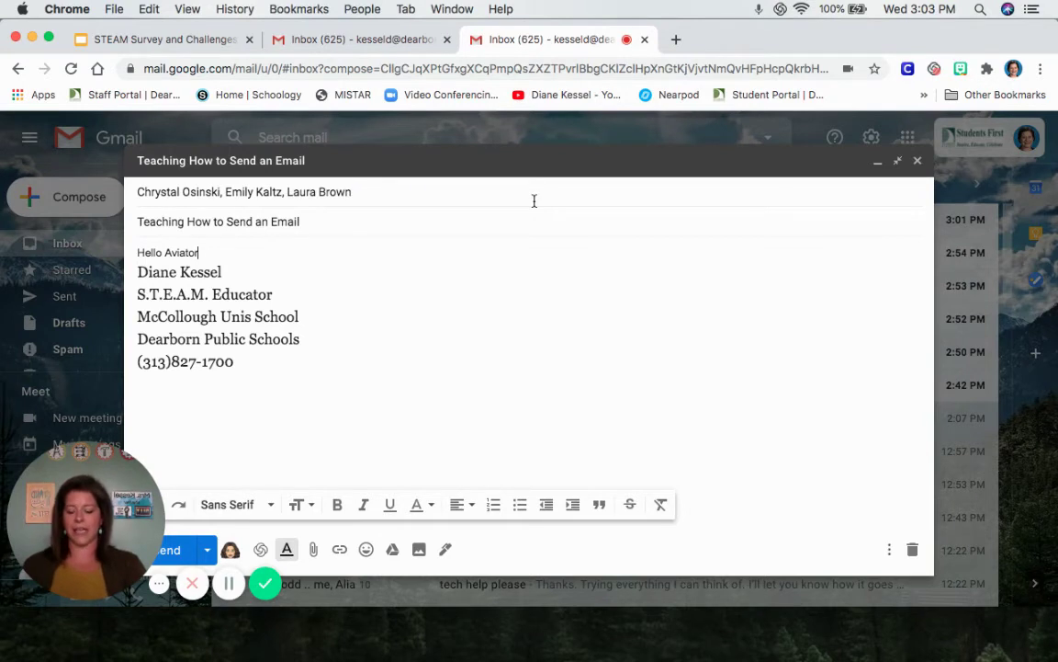
{"action": "type", "text": "s Techers,"}
{"action": "key", "text": "Return"}
{"action": "key", "text": "Return"}
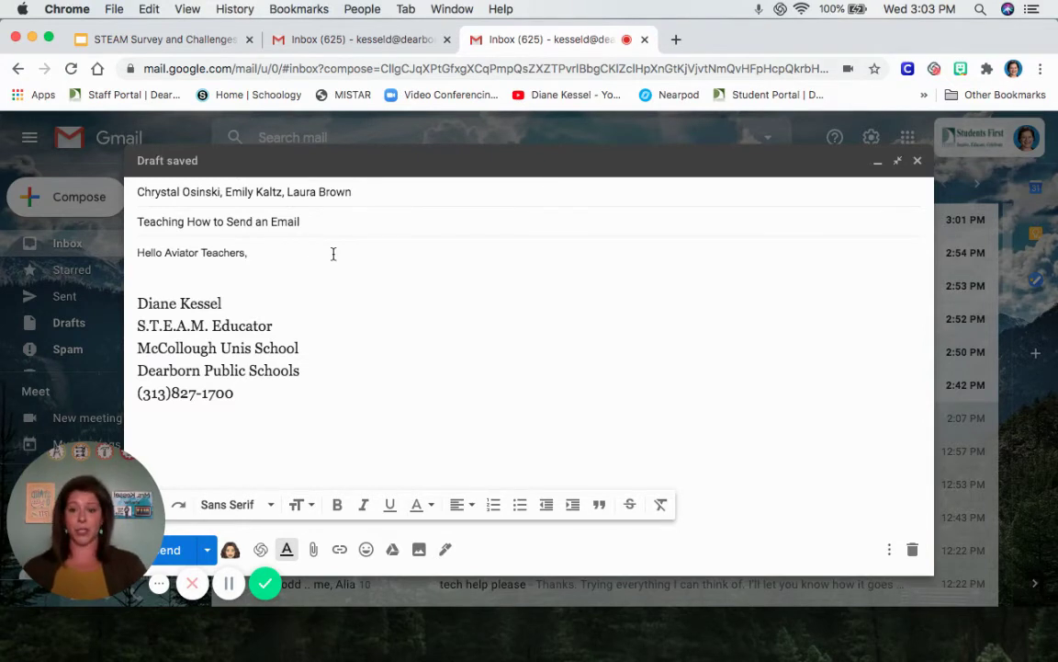
Step: Write the line about teaching STEAM students to send email properly, then the 'Have a nice day.' closing
{"action": "type", "text": "I am "}
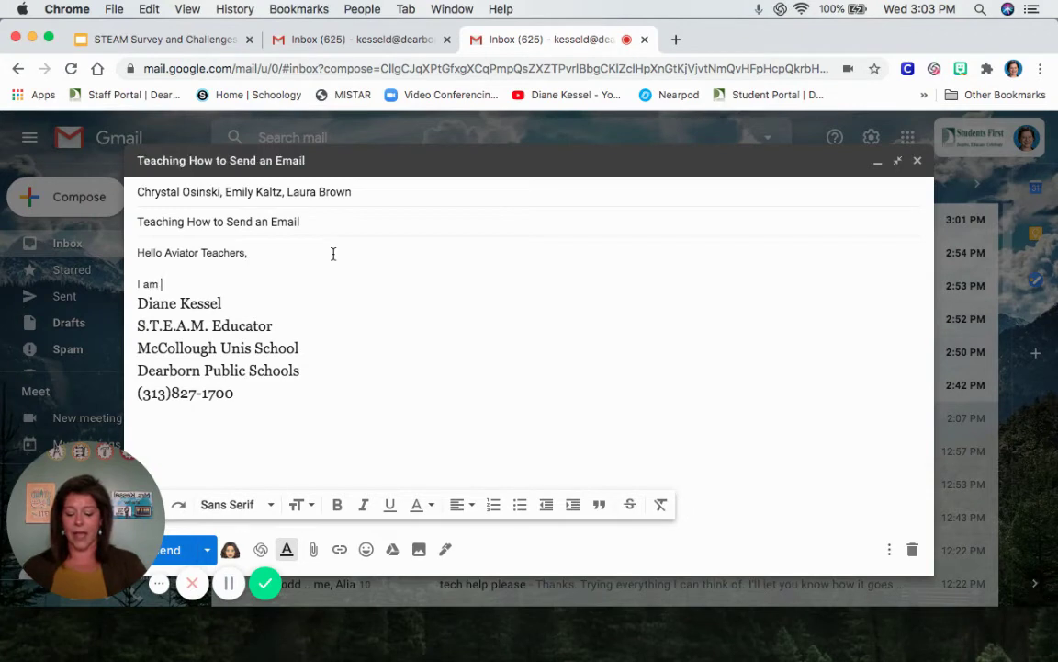
{"action": "type", "text": "using this email "}
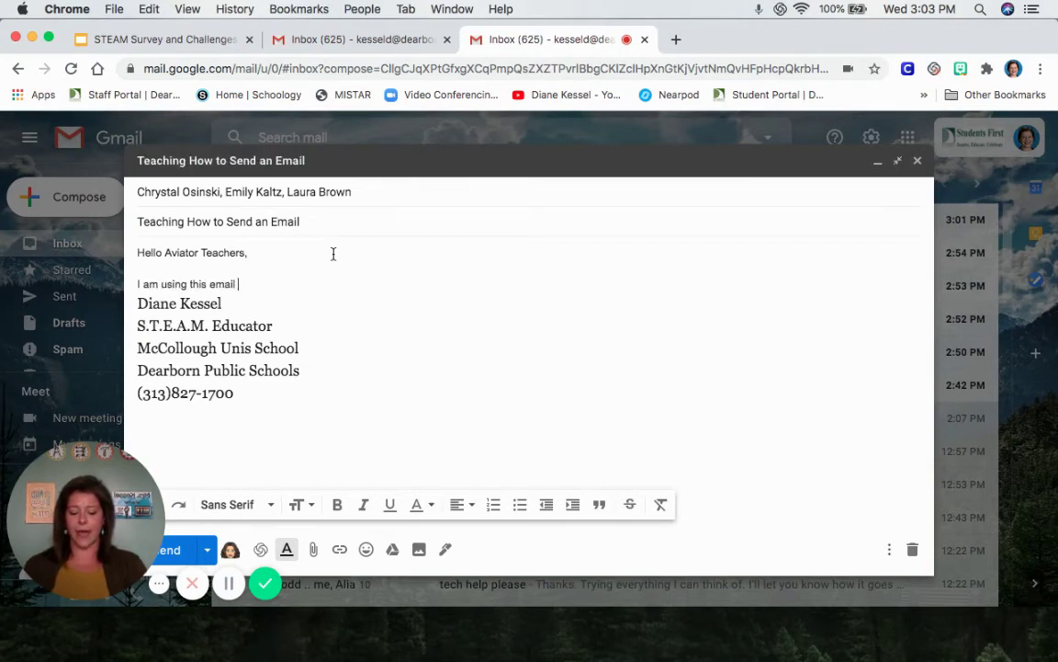
{"action": "type", "text": "to teach my S"}
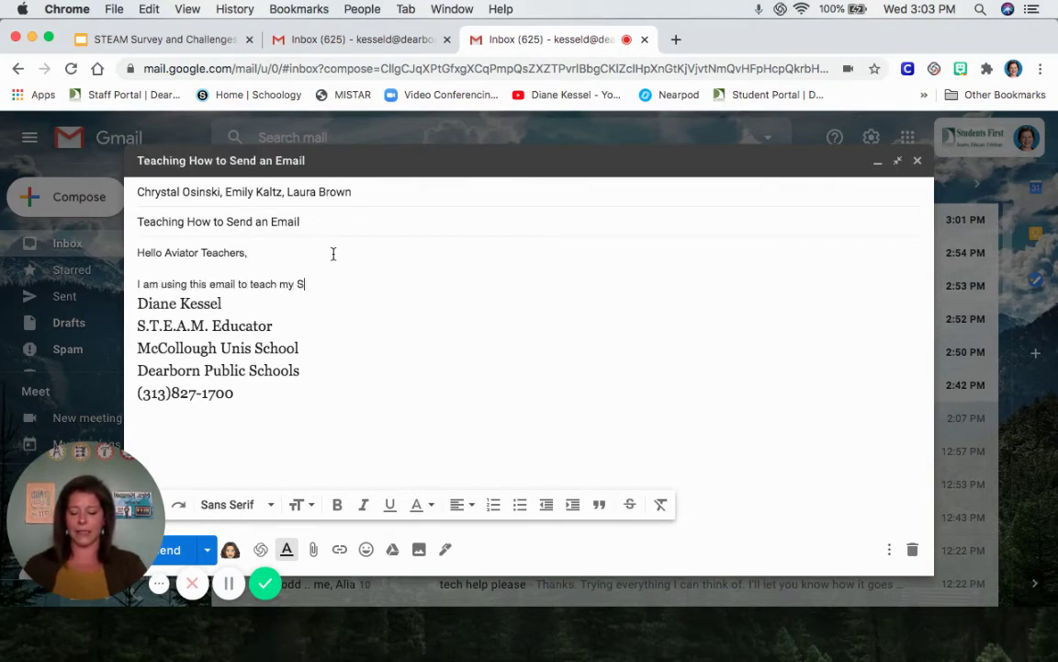
{"action": "type", "text": "TEAM "}
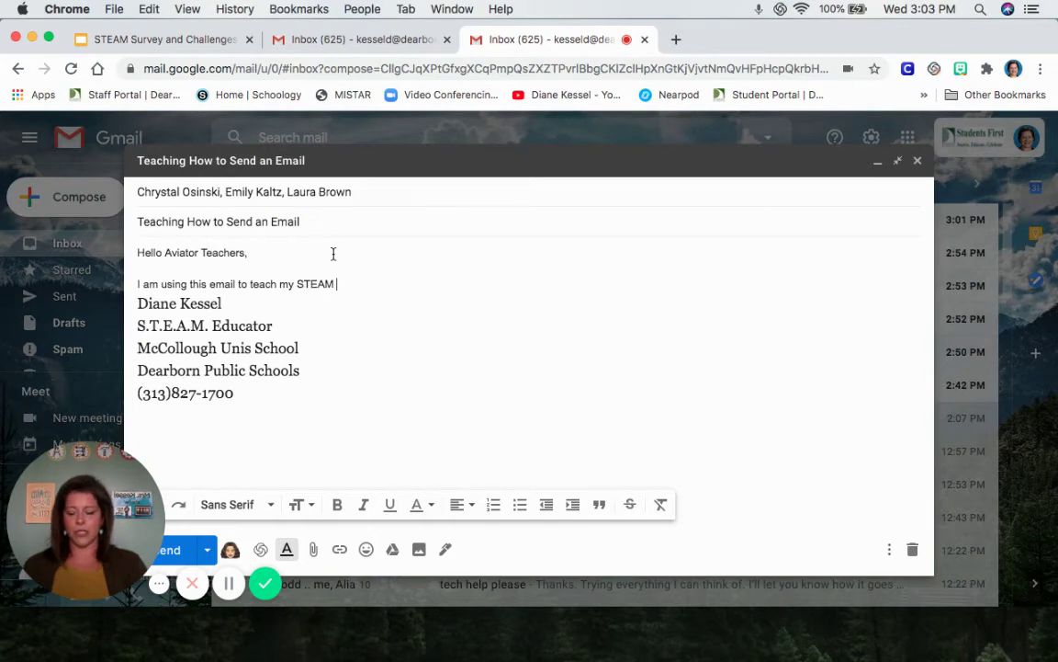
{"action": "type", "text": "students how t"}
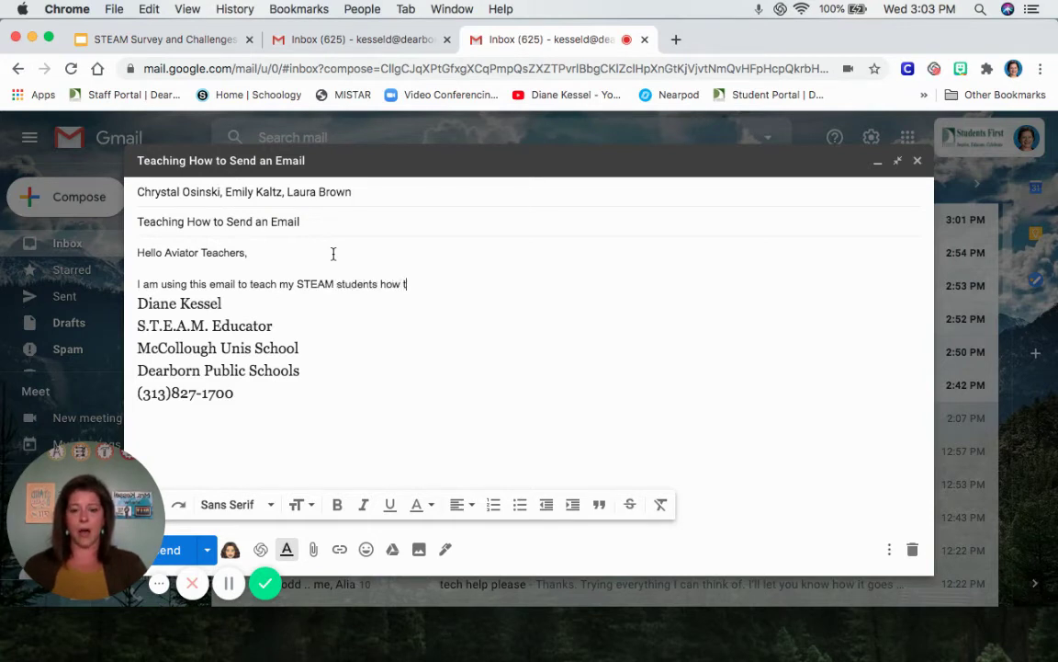
{"action": "type", "text": "o send an email"}
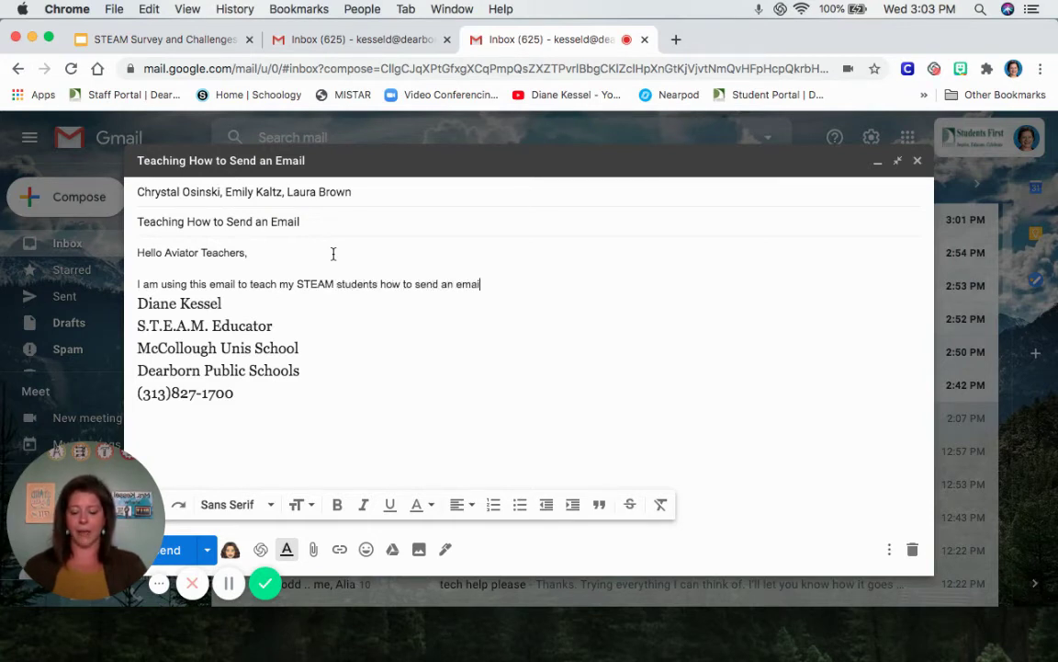
{"action": "type", "text": " the right w"}
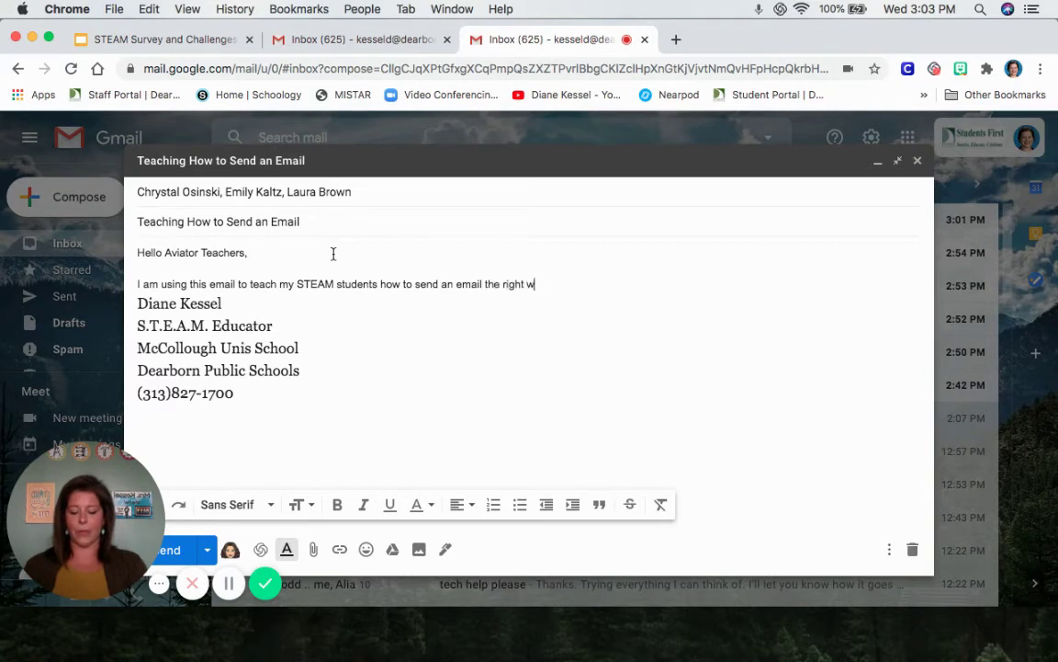
{"action": "type", "text": "ay.  Plea"}
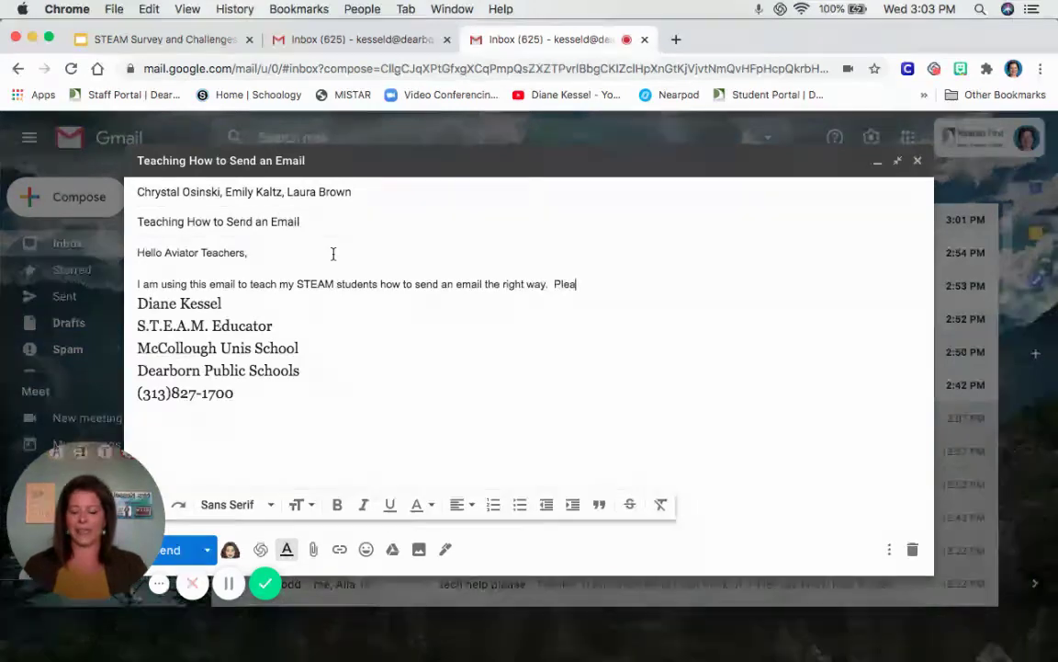
{"action": "type", "text": "se ignore this m"}
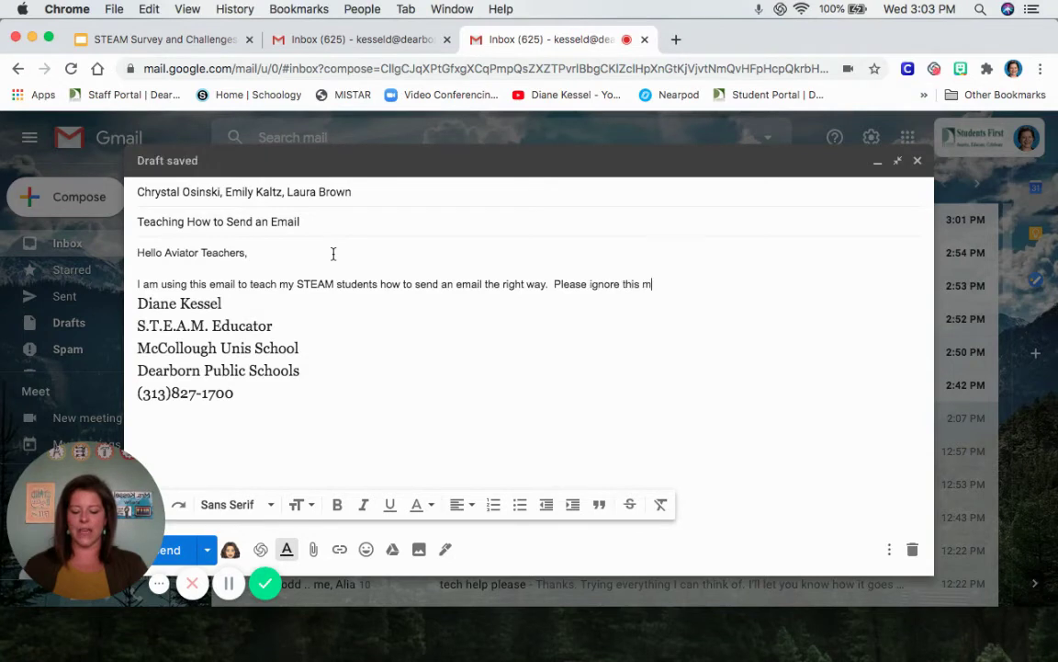
{"action": "type", "text": "essage."}
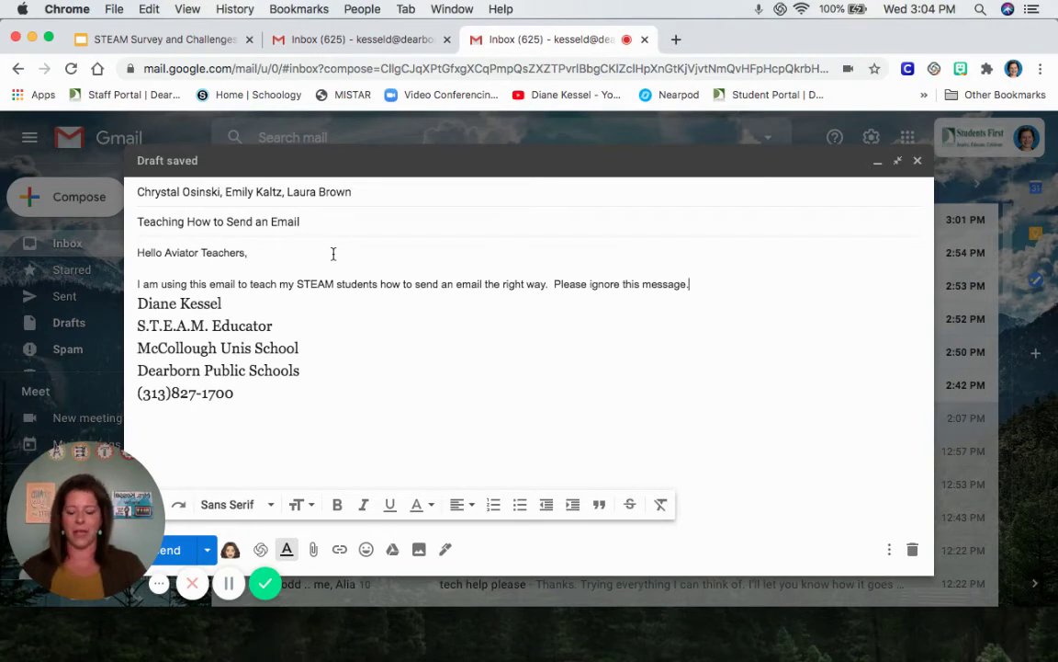
{"action": "key", "text": "Return"}
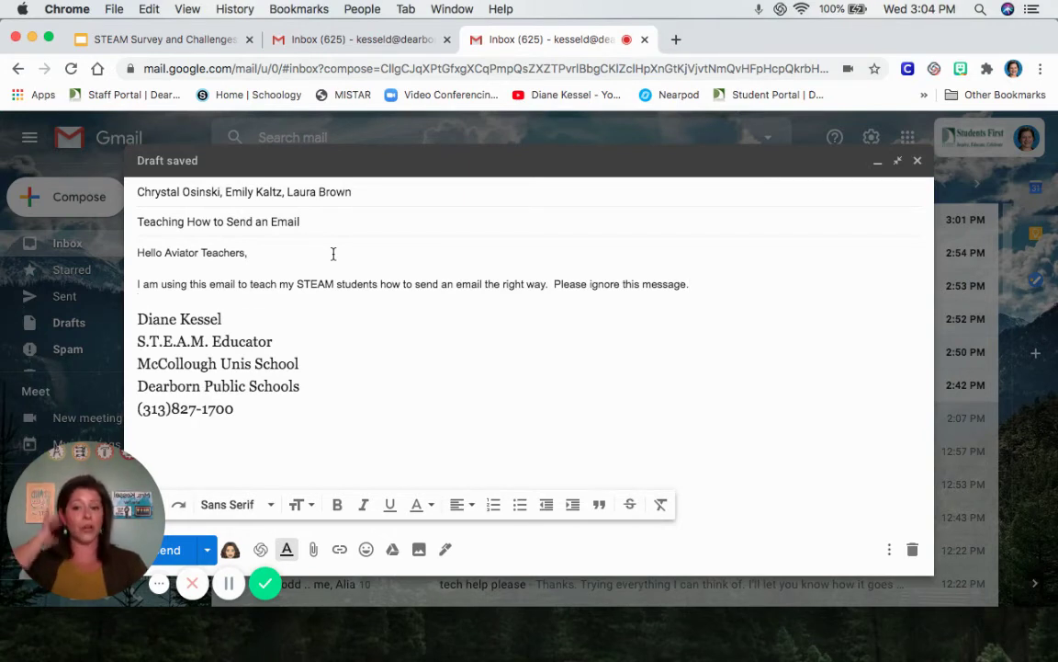
{"action": "key", "text": "Return"}
{"action": "type", "text": "H"}
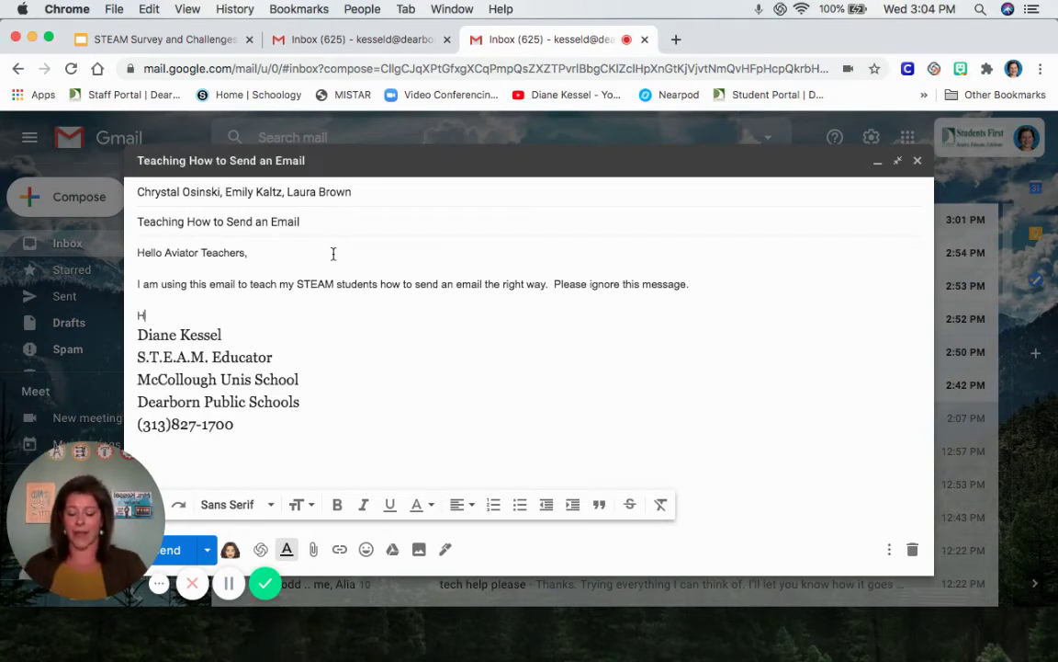
{"action": "type", "text": "ave a nice day"}
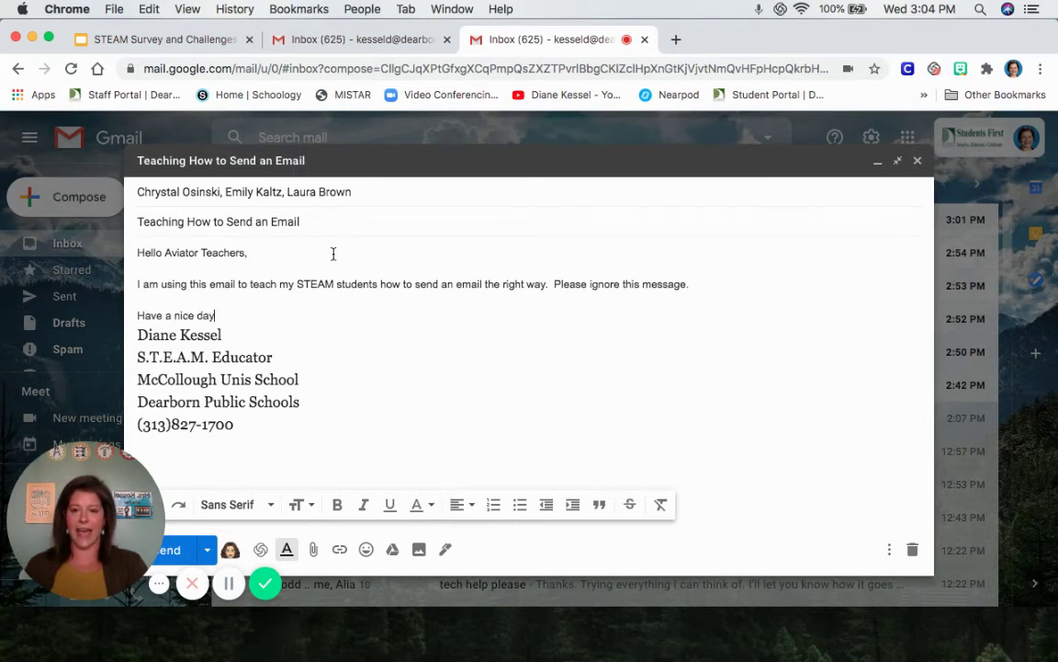
{"action": "type", "text": "."}
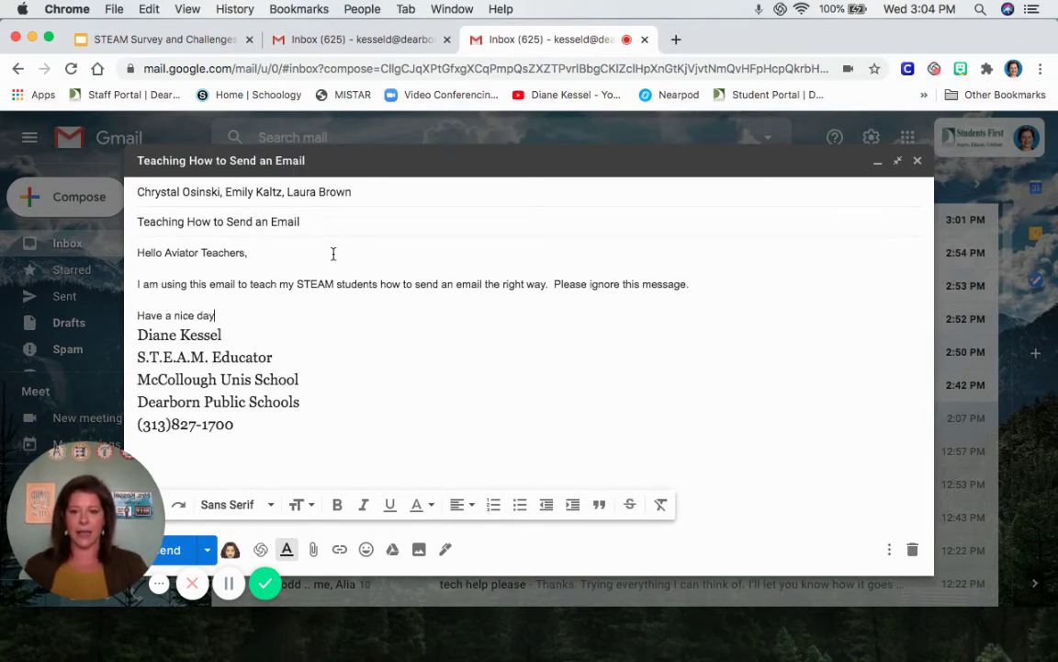
{"action": "key", "text": "Return"}
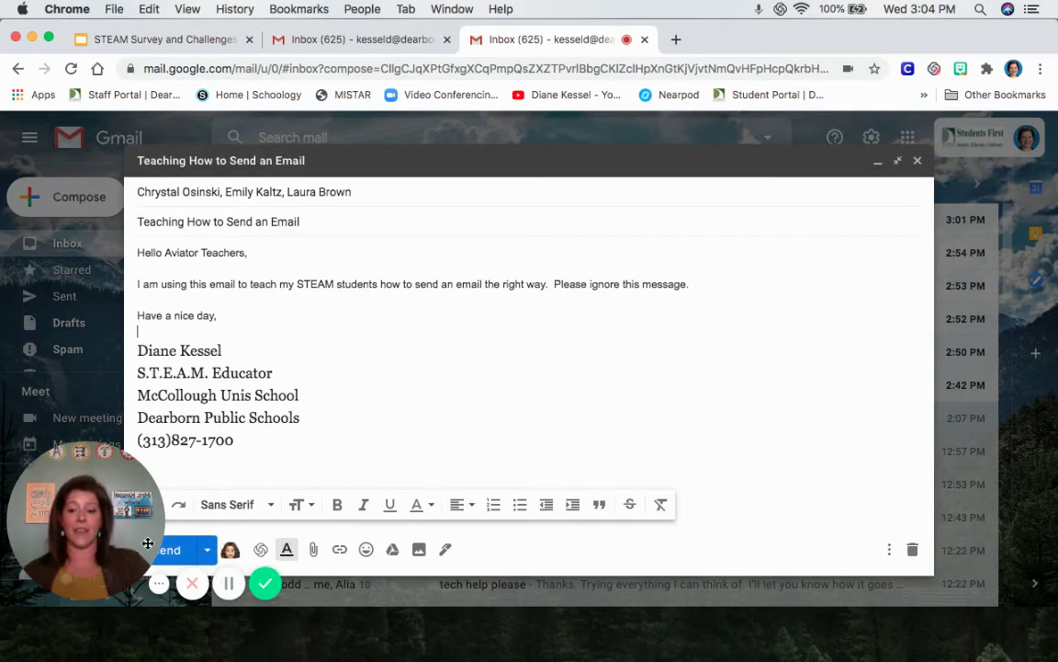
Step: Review the finished draft, then send it to the three recipients
{"action": "left_click_drag", "start_coordinate": [120, 480], "coordinate": [120, 159]}
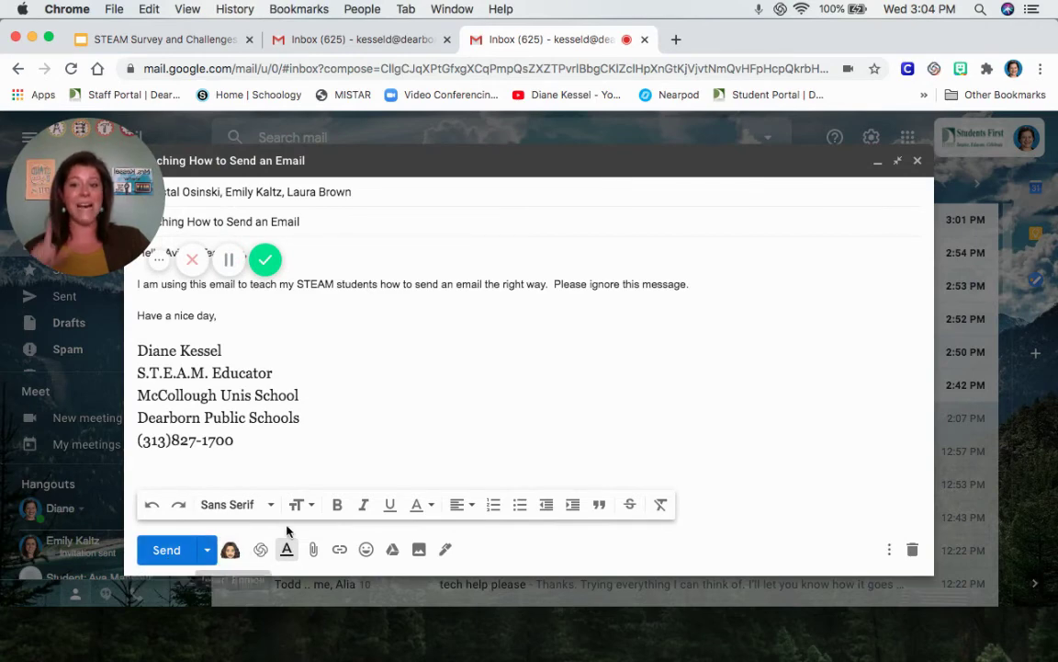
{"action": "left_click_drag", "start_coordinate": [87, 193], "coordinate": [1011, 113]}
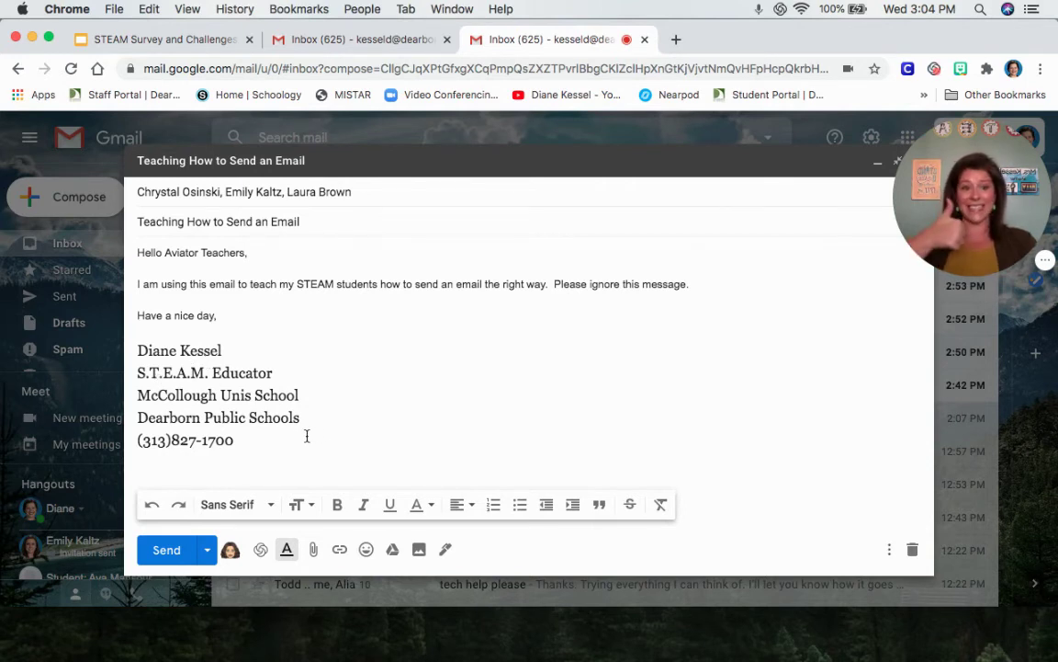
{"action": "left_click", "coordinate": [163, 556]}
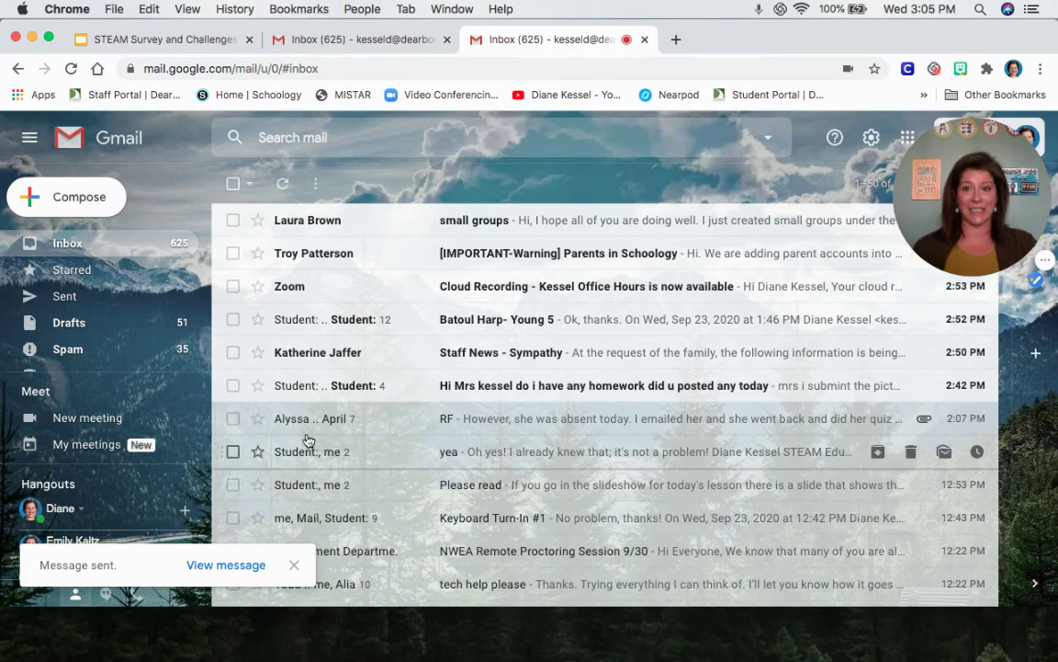
Step: Advance the lesson presentation to slide 7 'Your Turn!' and reveal its heading and both bullets
{"action": "left_click", "coordinate": [163, 41]}
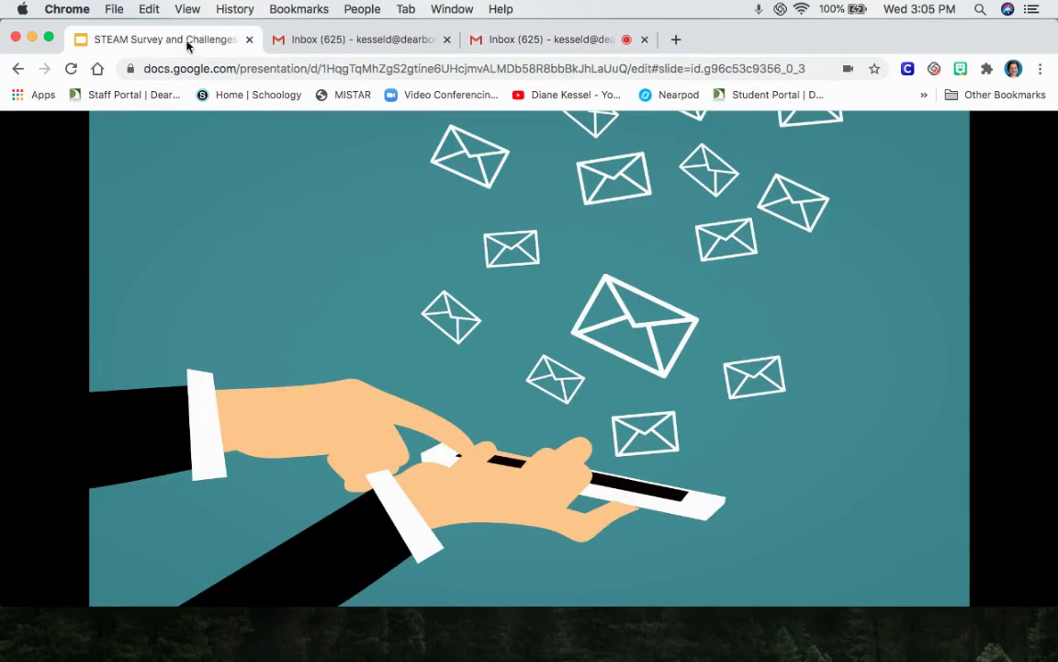
{"action": "left_click", "coordinate": [541, 359]}
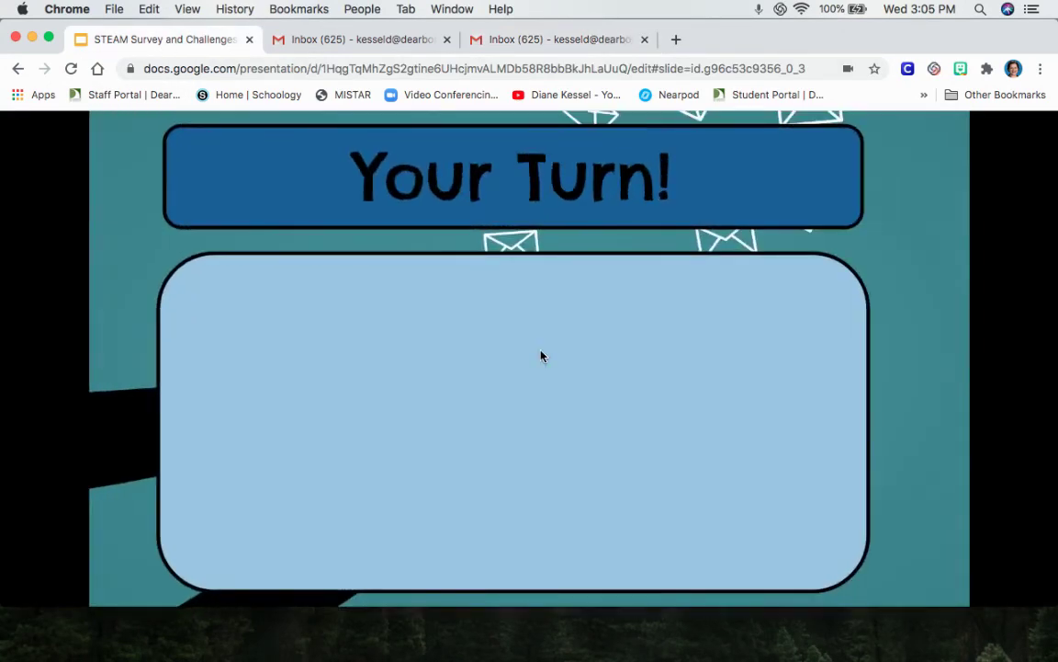
{"action": "left_click", "coordinate": [779, 309]}
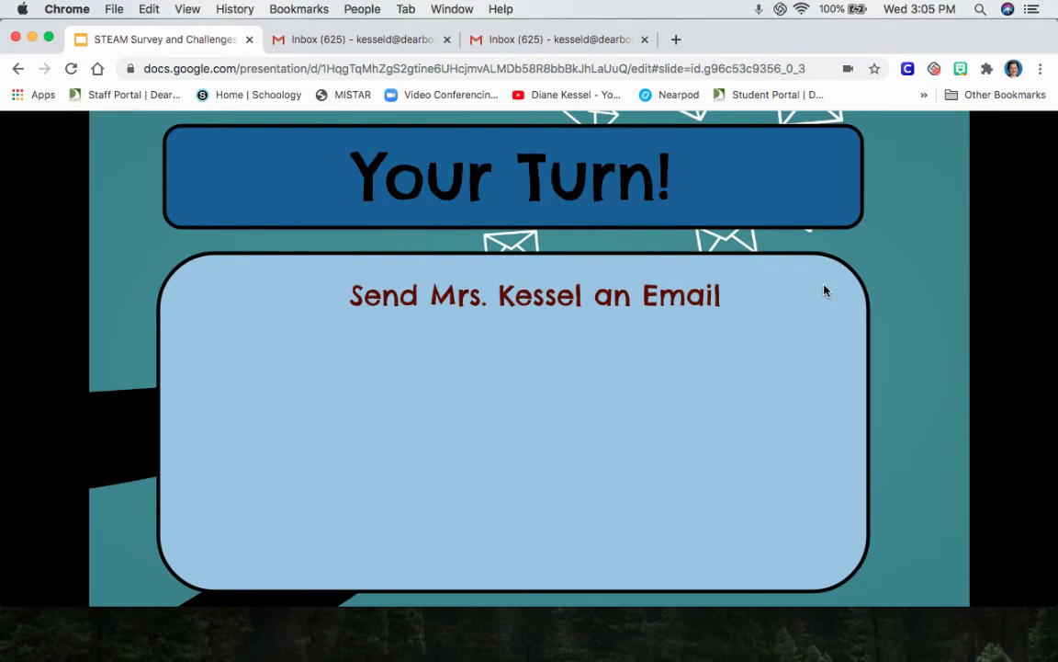
{"action": "left_click", "coordinate": [795, 341]}
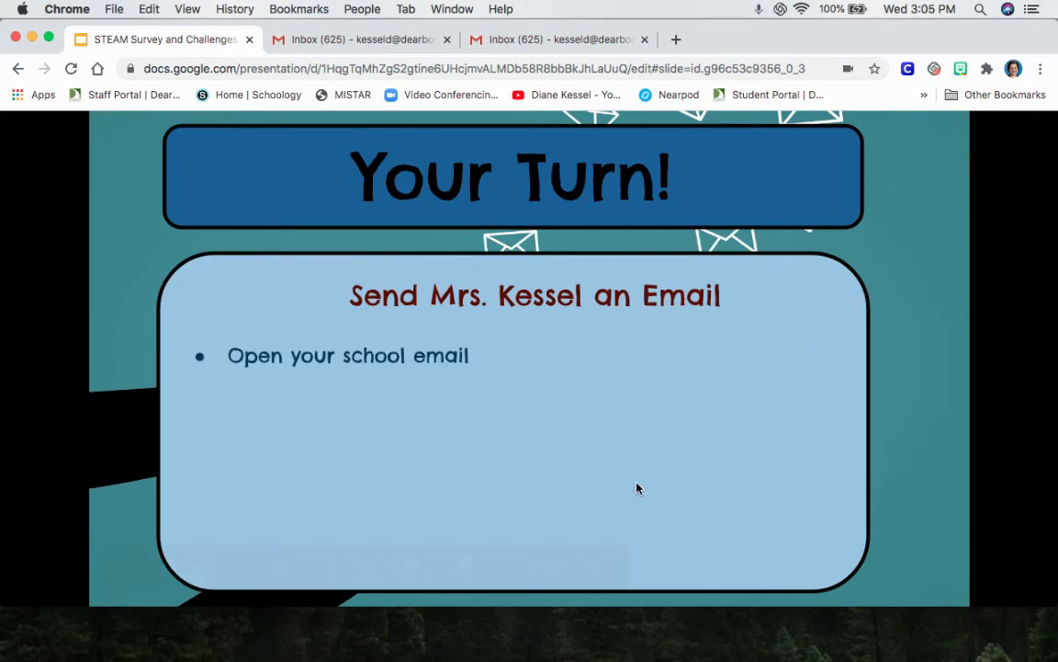
{"action": "left_click", "coordinate": [871, 265]}
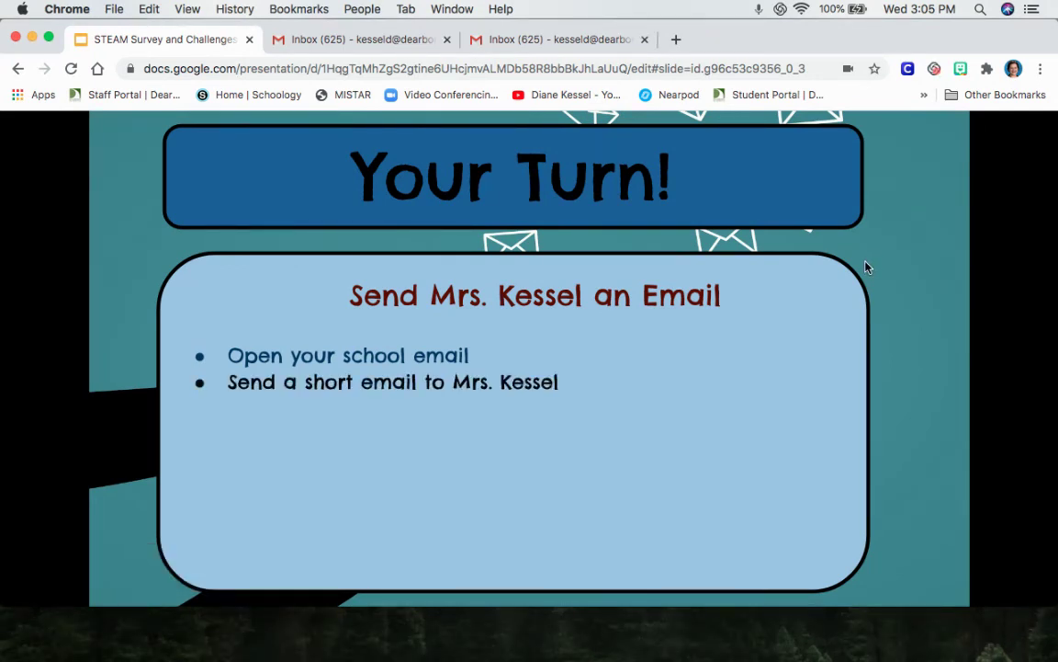